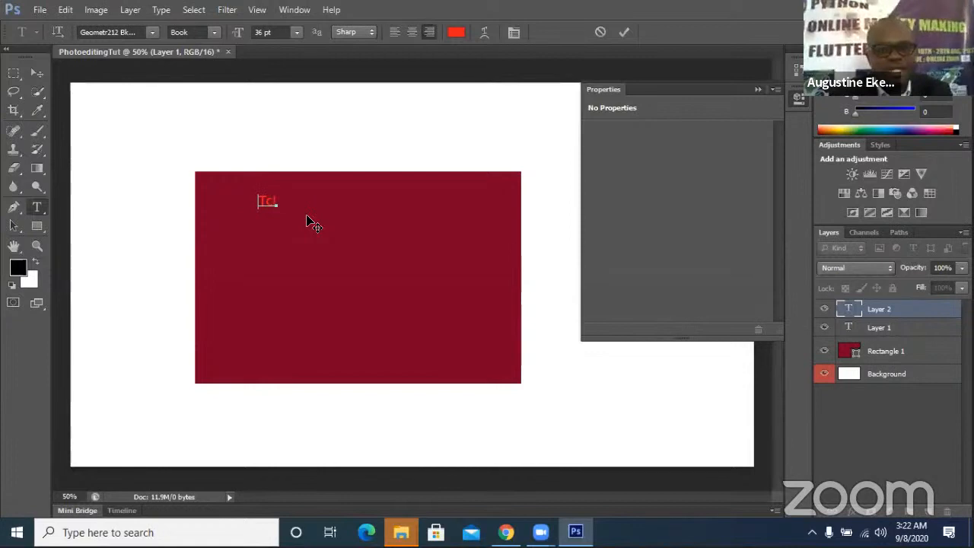
# Complete the new text line as "Tclassified.com" and move it fully inside the red rectangle, near its upper edge.
pyautogui.write('assifi')
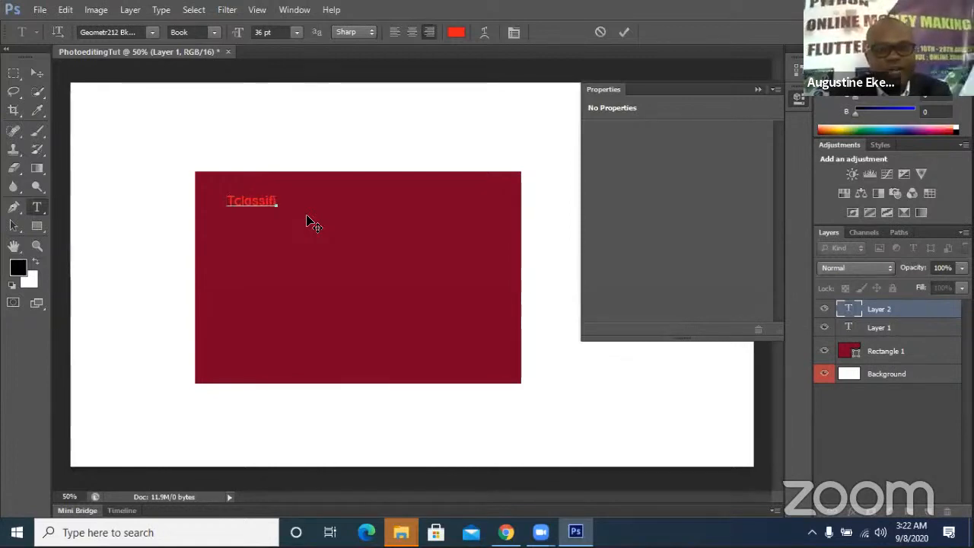
pyautogui.write('ed')
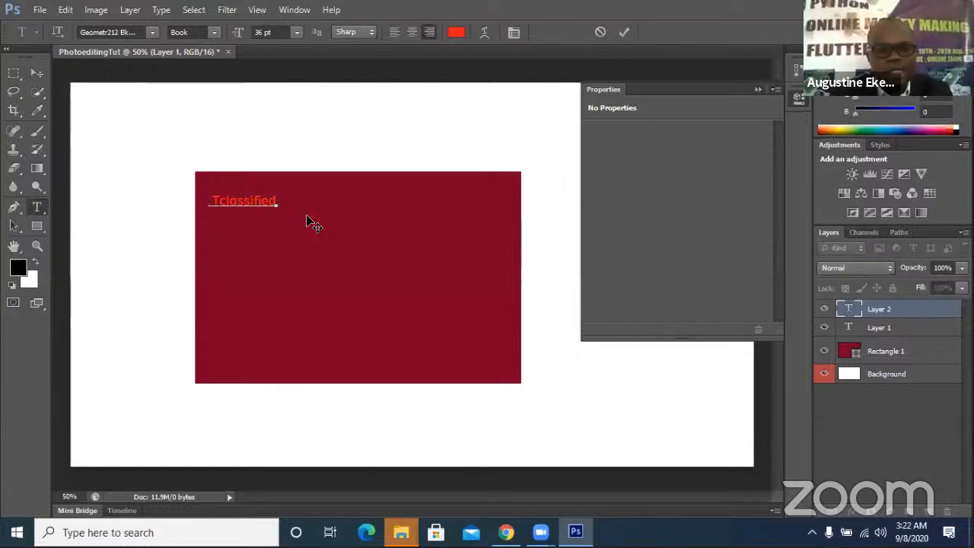
pyautogui.write('.com')
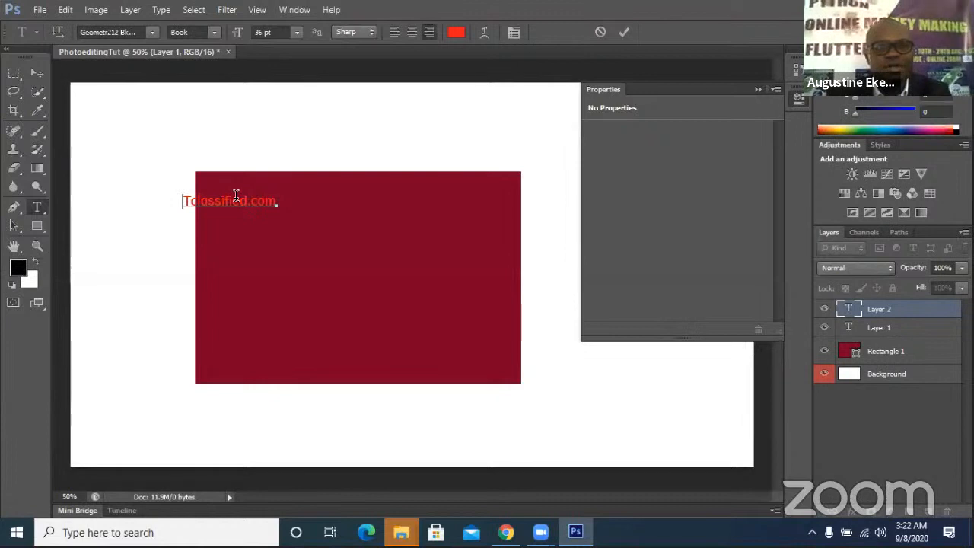
pyautogui.click(36, 73)
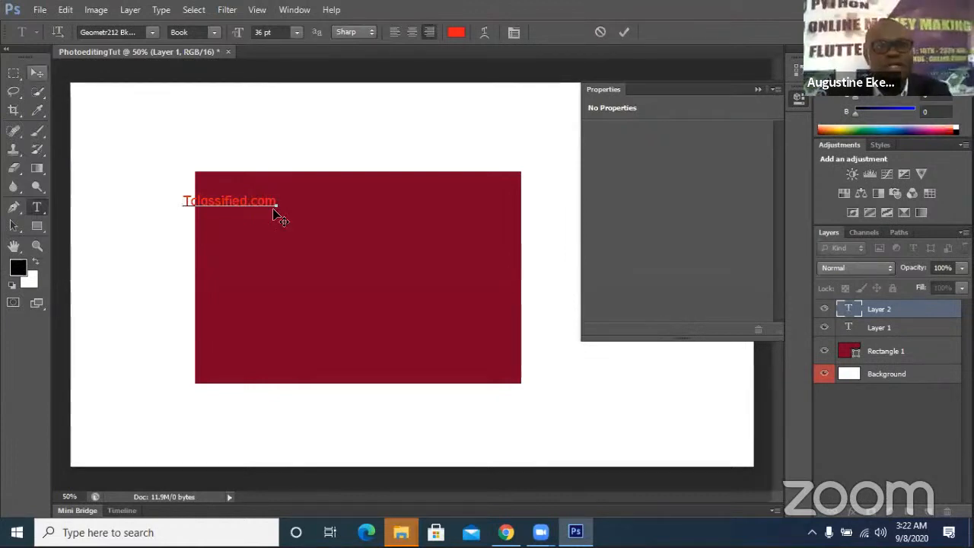
pyautogui.moveTo(286, 199); pyautogui.dragTo(419, 207)
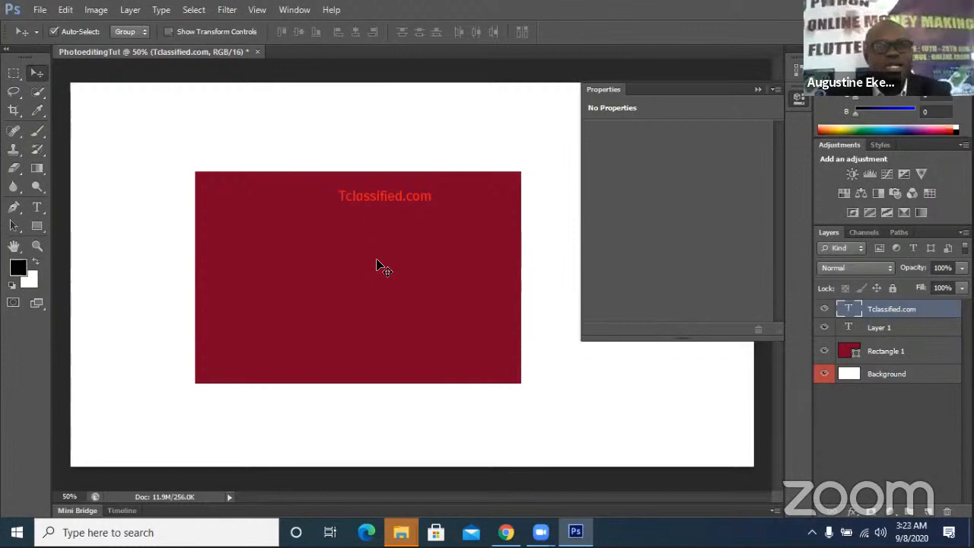
# Select Layer 1, Rectangle 1 and Background one after another to examine what each layer holds.
pyautogui.click(882, 330)
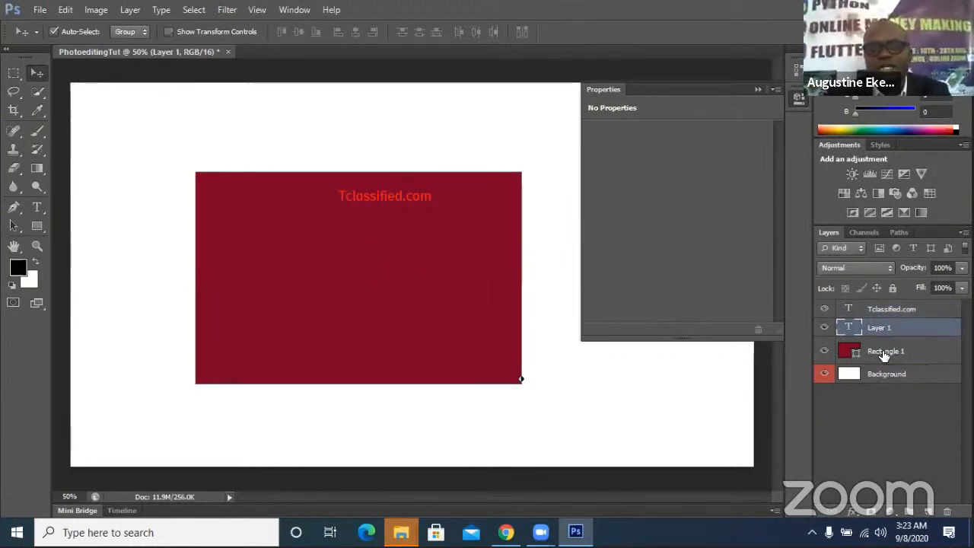
pyautogui.click(883, 353)
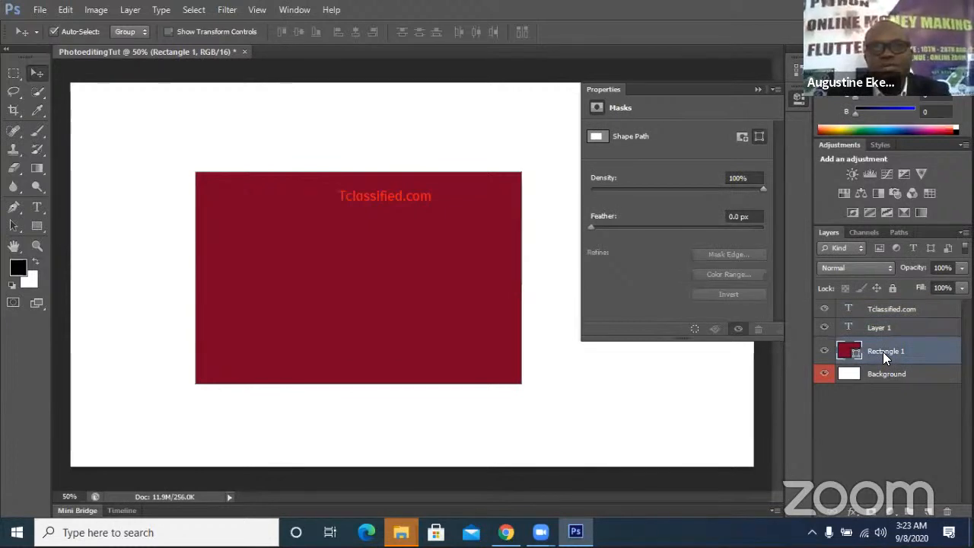
pyautogui.click(883, 378)
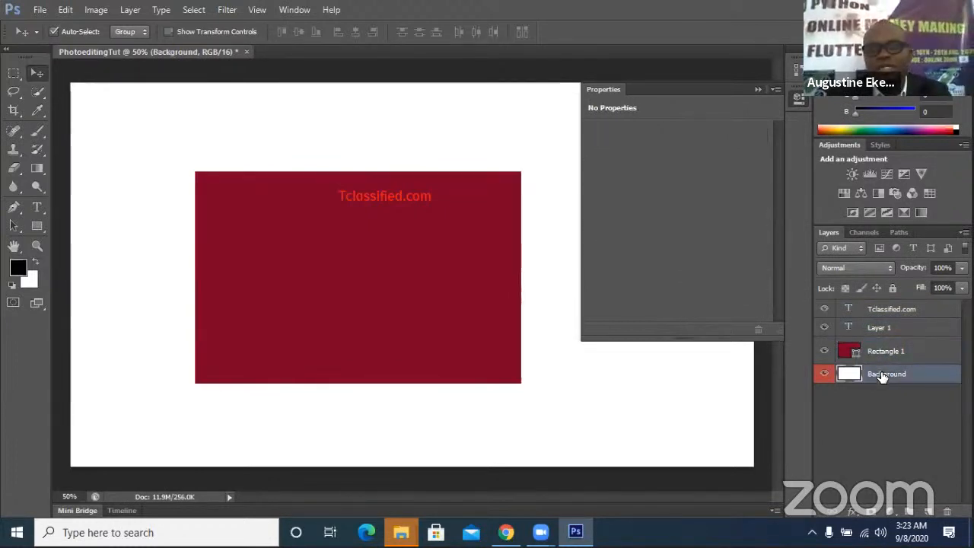
# Reposition the Tclassified.com text and the red rectangle so the text sits near the rectangle's upper-right corner.
pyautogui.click(891, 311)
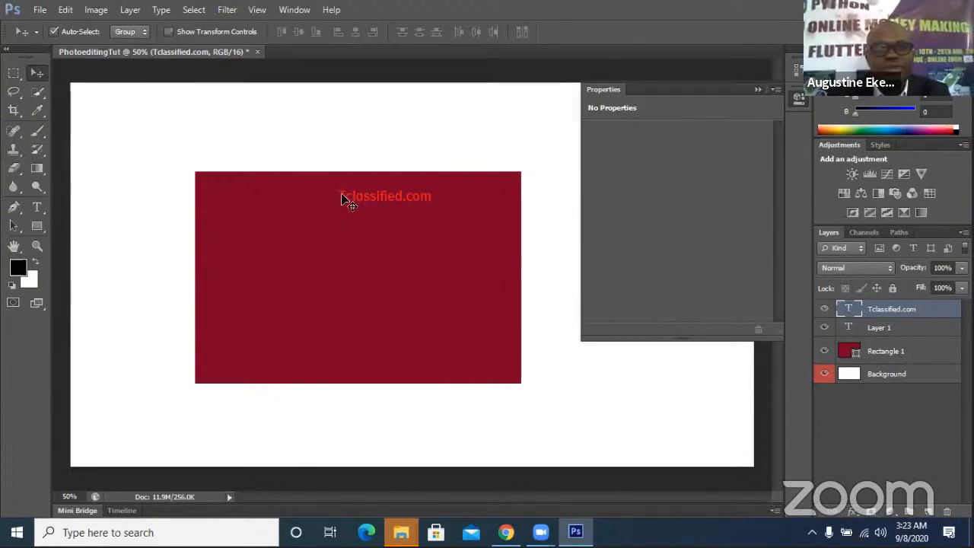
pyautogui.moveTo(342, 201); pyautogui.dragTo(413, 207)
pyautogui.click(413, 208)
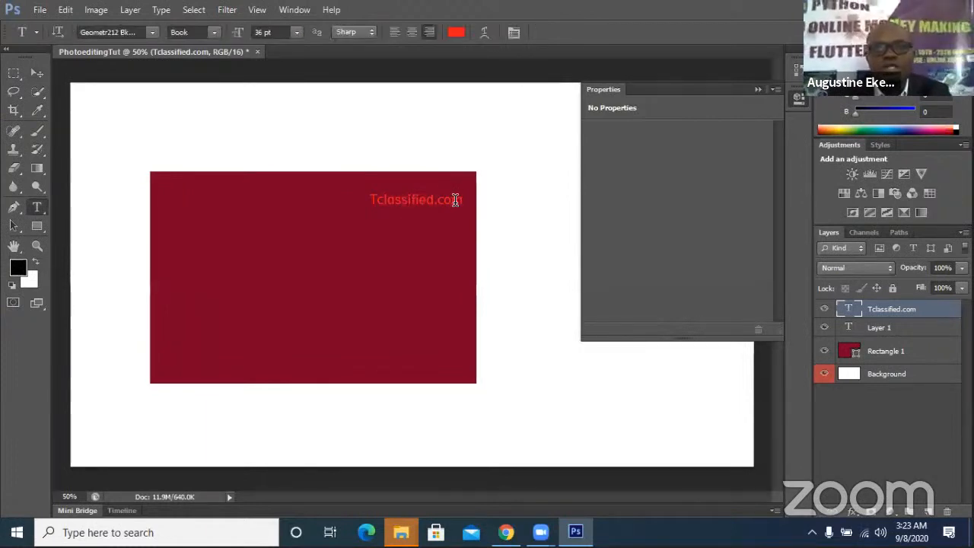
# Set the font of the Tclassified.com text, except its final letter, to GothicE.
pyautogui.moveTo(455, 200); pyautogui.dragTo(372, 198)
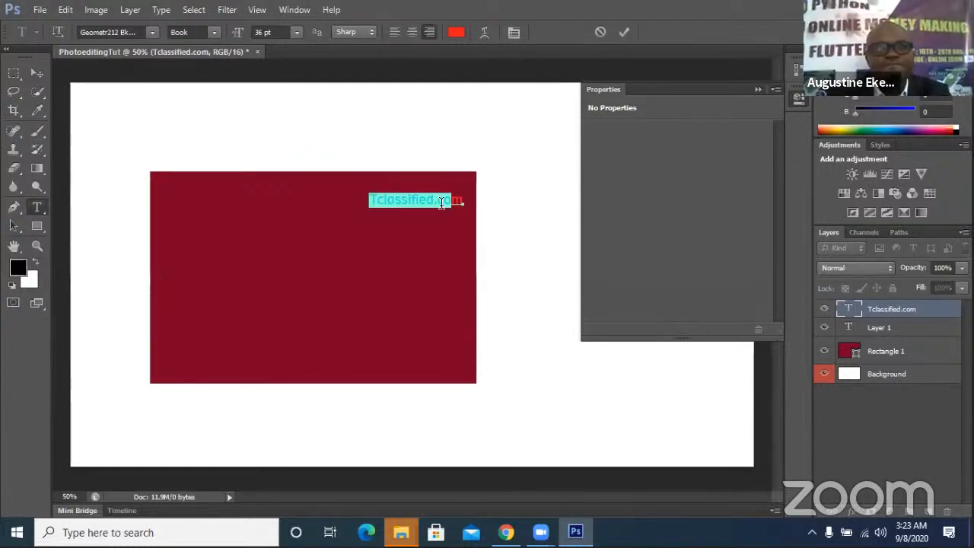
pyautogui.click(153, 32)
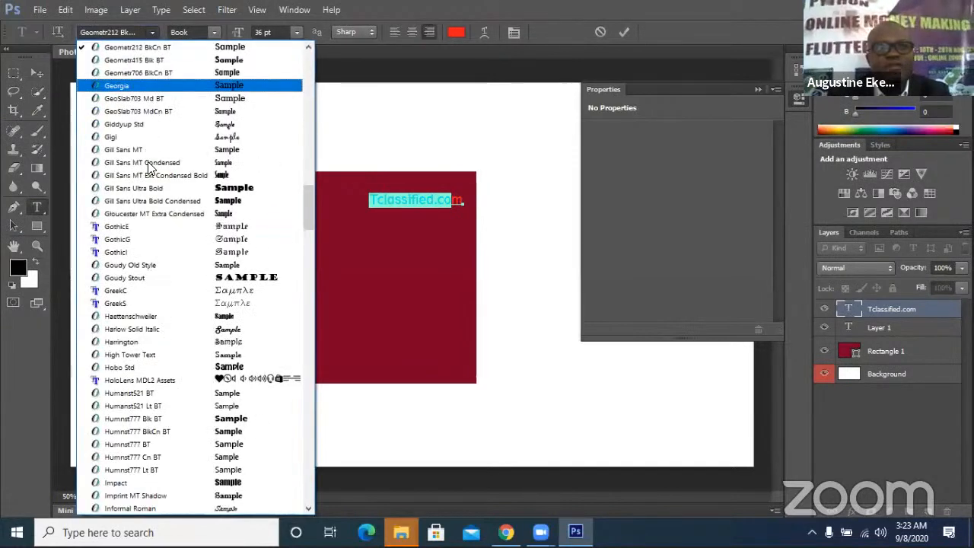
pyautogui.click(150, 227)
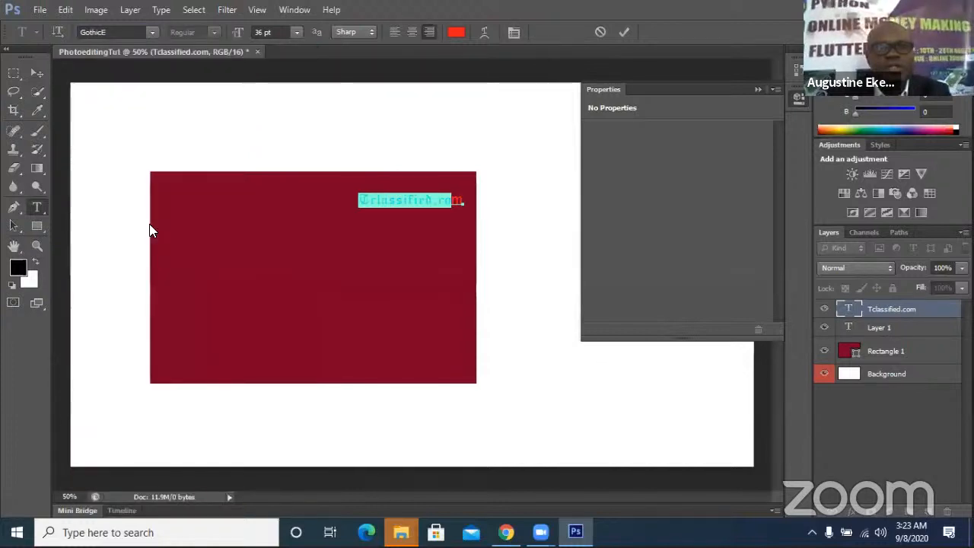
# Set the font of the final letter "m" in Tclassified.com to Giddyup Std.
pyautogui.click(455, 201)
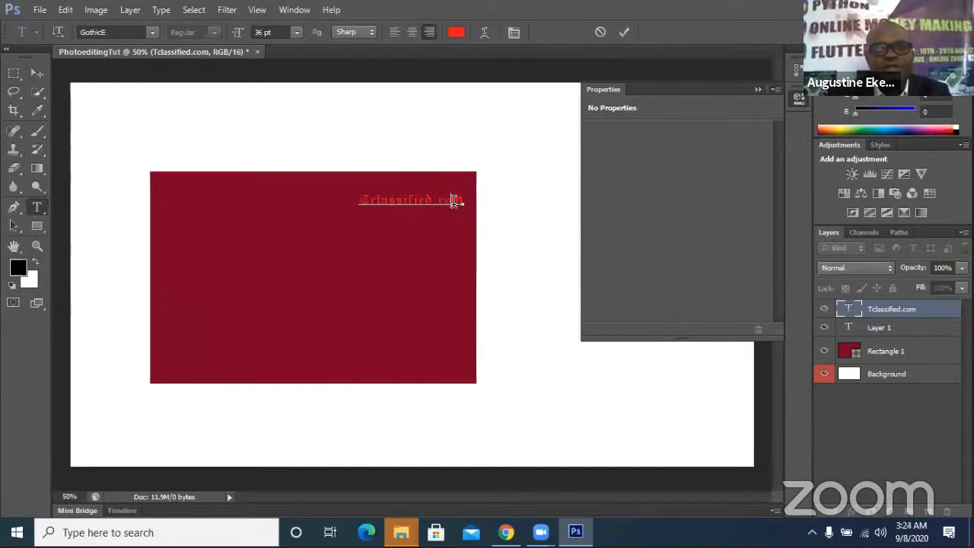
pyautogui.moveTo(462, 201); pyautogui.dragTo(452, 201)
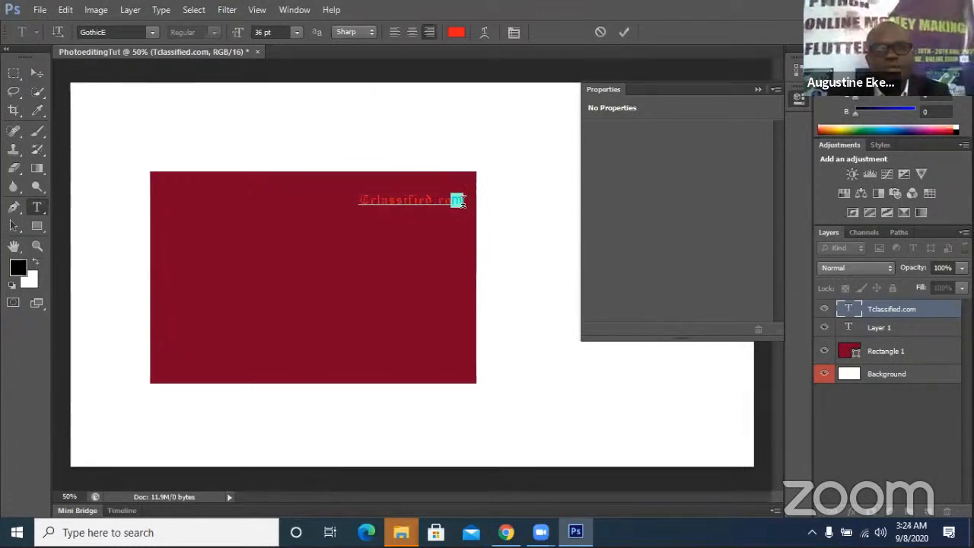
pyautogui.click(154, 35)
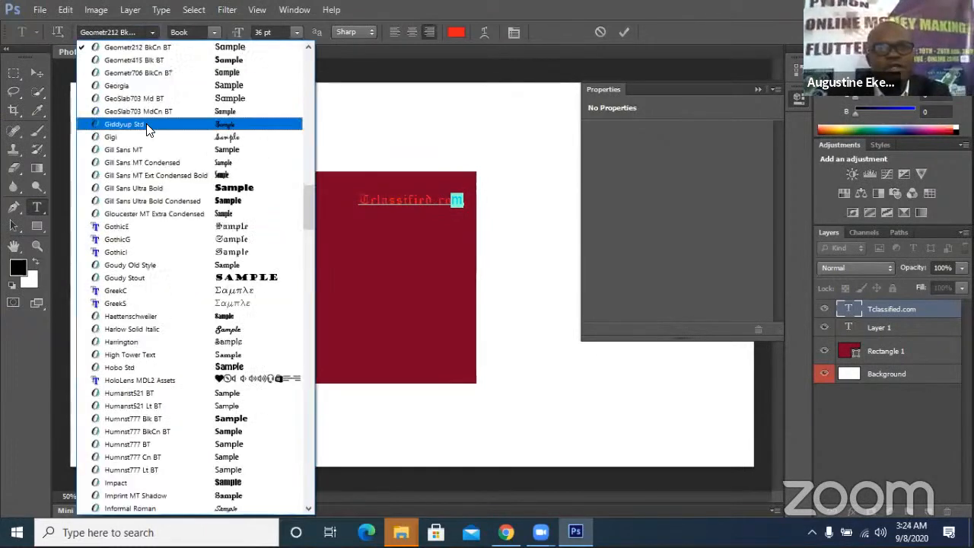
pyautogui.click(149, 130)
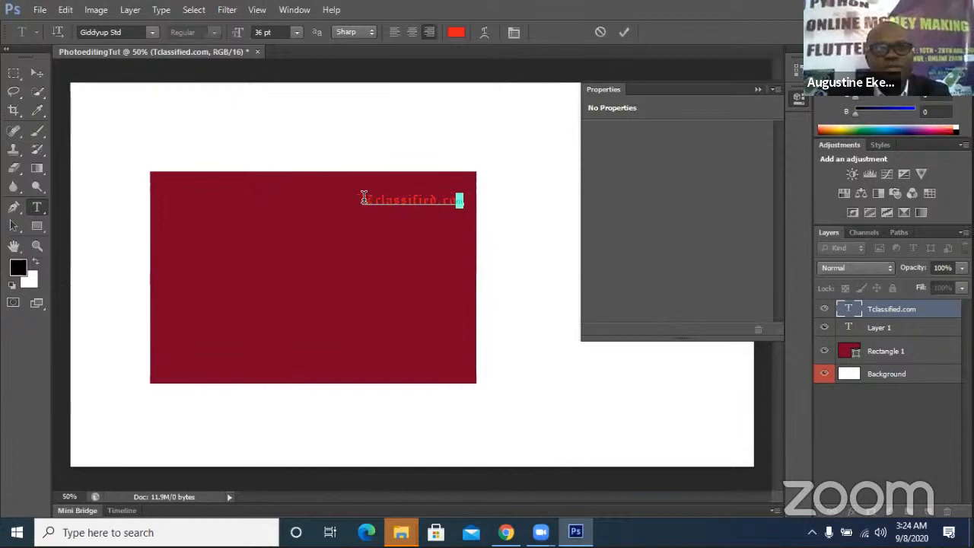
# Recolor the whole Tclassified.com text to an off-white with RGB 243, 232, 232 and commit the text edit.
pyautogui.moveTo(364, 198); pyautogui.dragTo(464, 200)
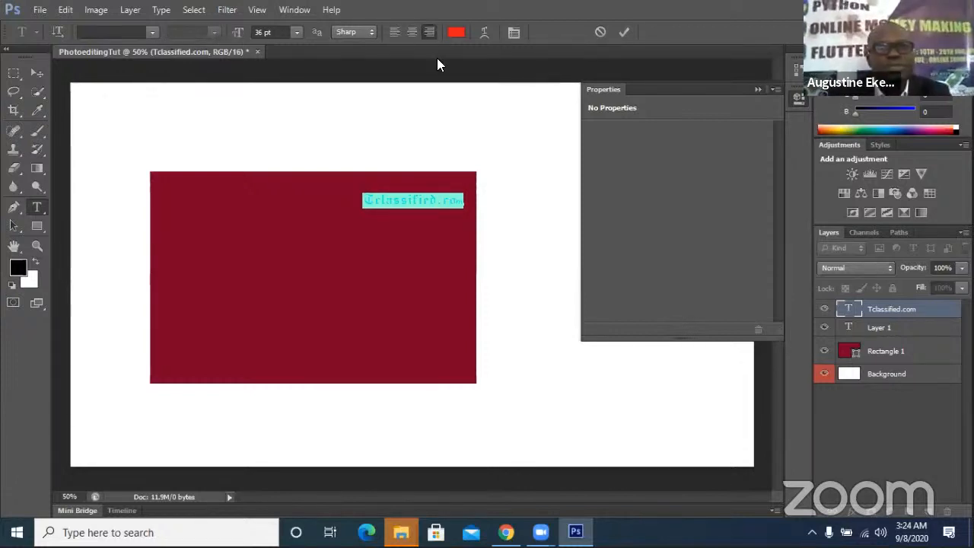
pyautogui.click(456, 35)
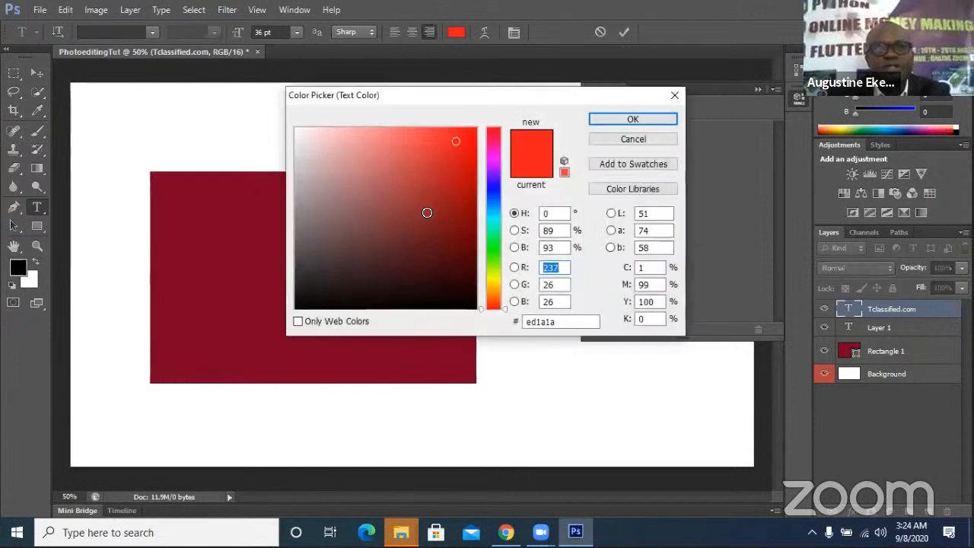
pyautogui.click(333, 156)
pyautogui.click(316, 138)
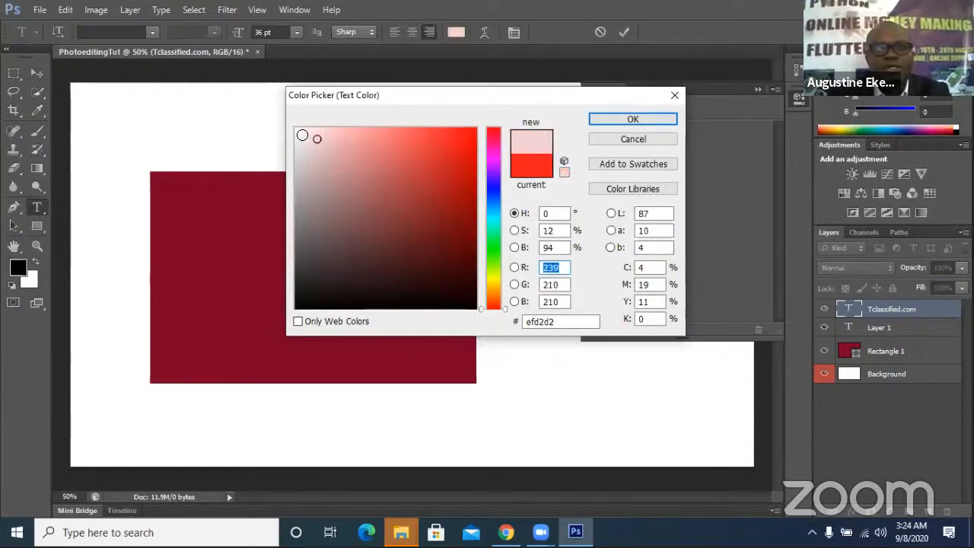
pyautogui.click(303, 136)
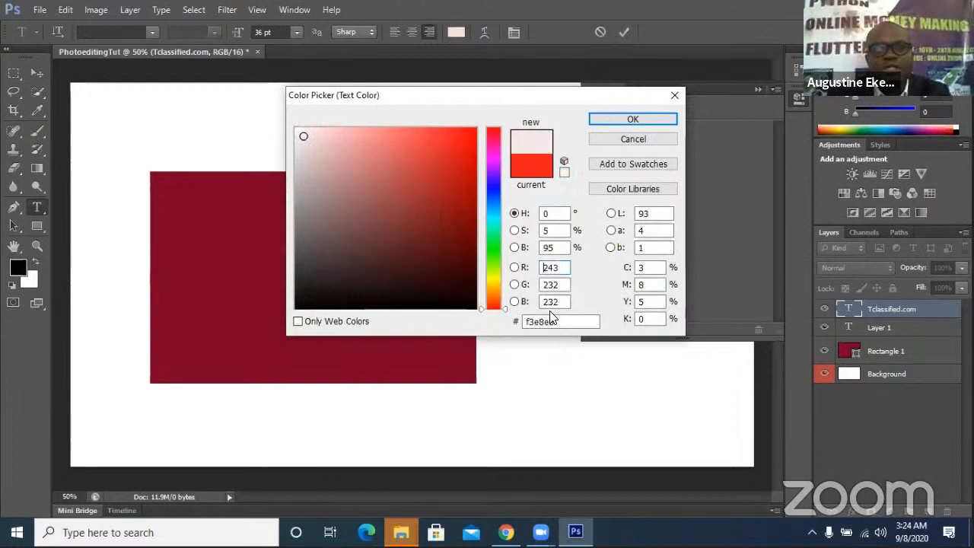
pyautogui.click(632, 121)
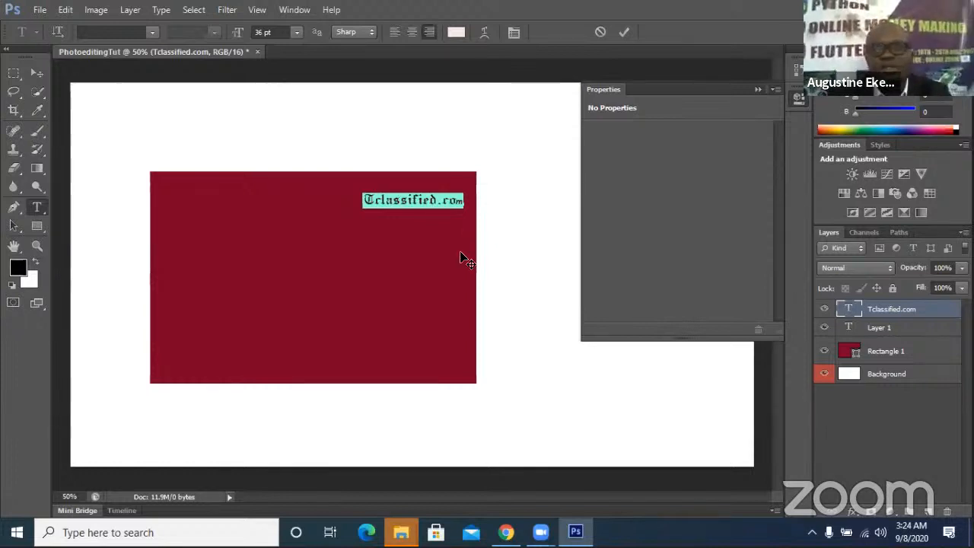
pyautogui.click(882, 335)
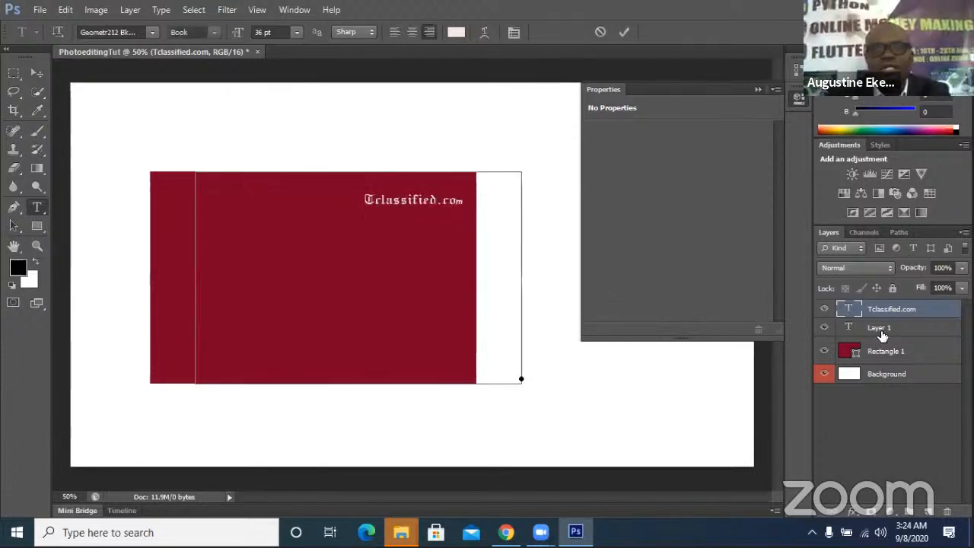
# Examine the Rectangle 1 layer and the text of the Tclassified.com layer.
pyautogui.click(886, 356)
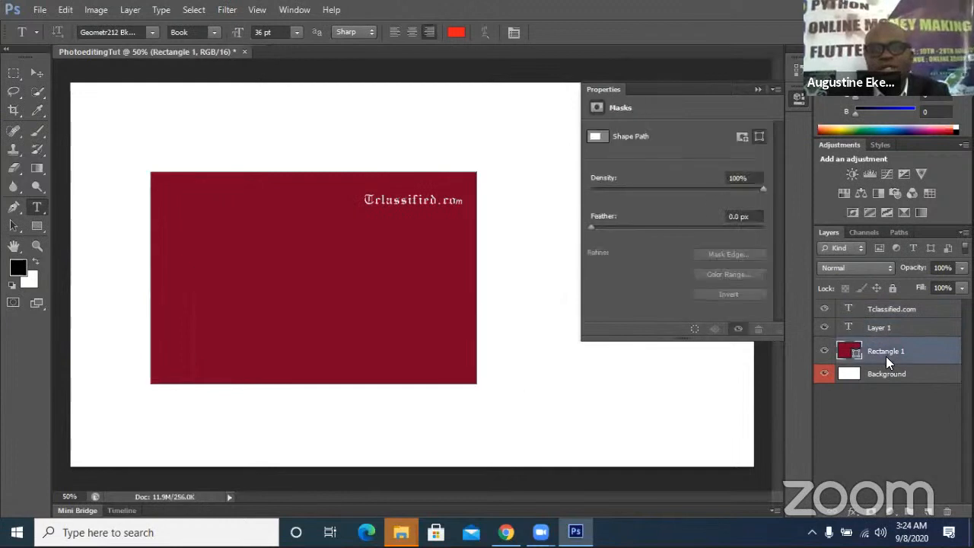
pyautogui.click(889, 312)
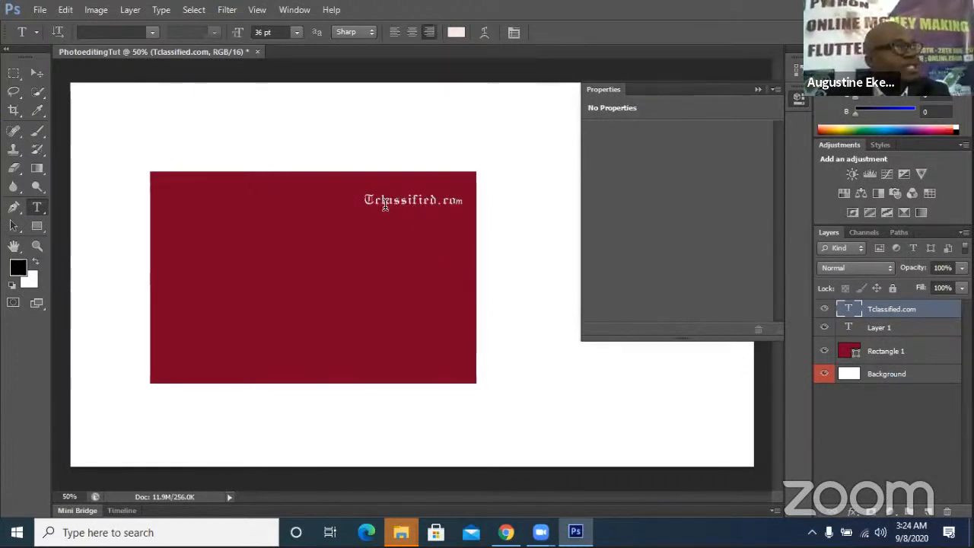
pyautogui.click(423, 199)
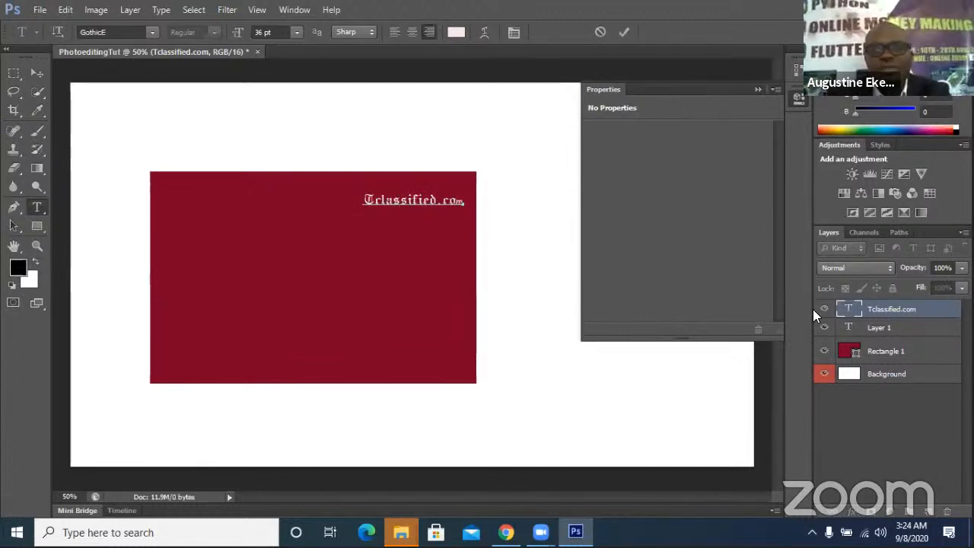
# Scale the Tclassified.com text layer to about 227% width and 333% height, extending it to the rectangle's right edge.
pyautogui.click(881, 312)
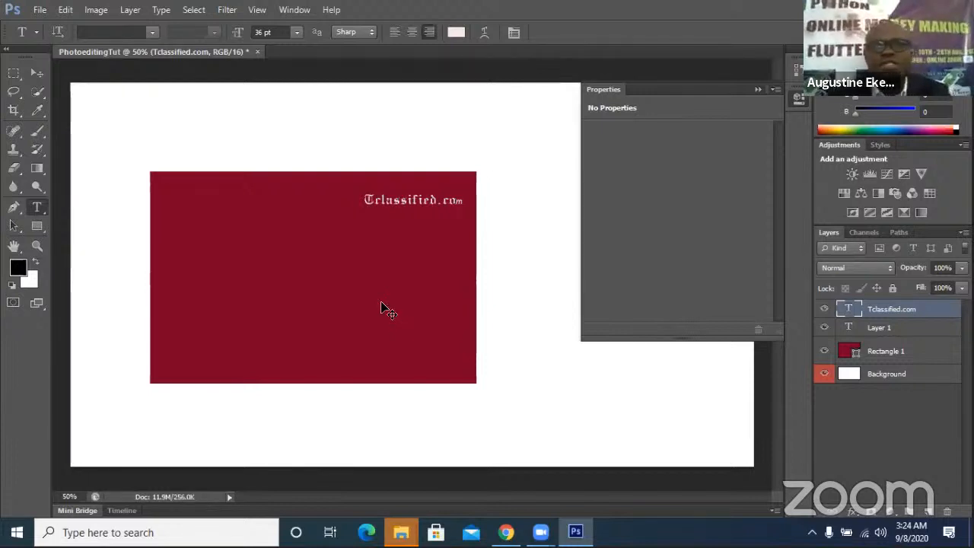
pyautogui.hotkey('ctrl', 't')
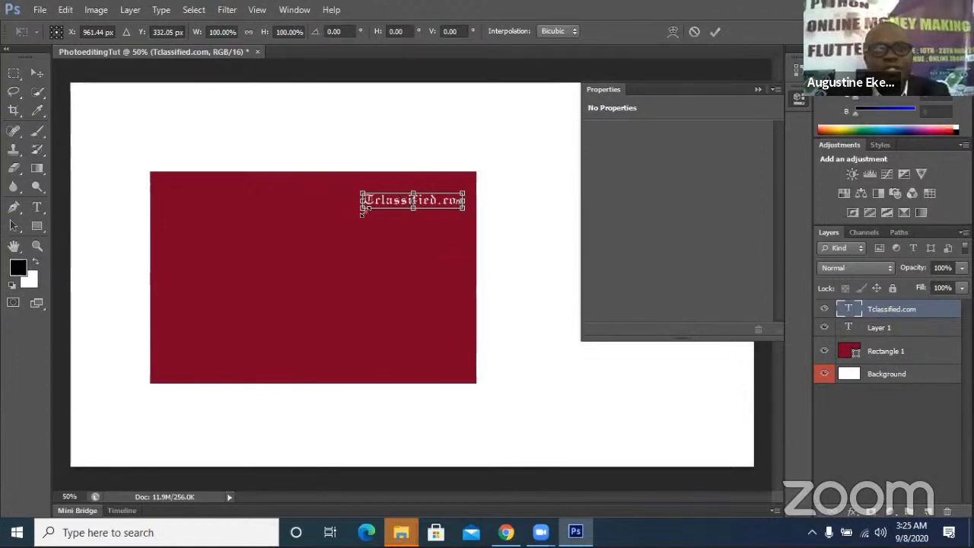
pyautogui.moveTo(362, 210); pyautogui.dragTo(275, 224)
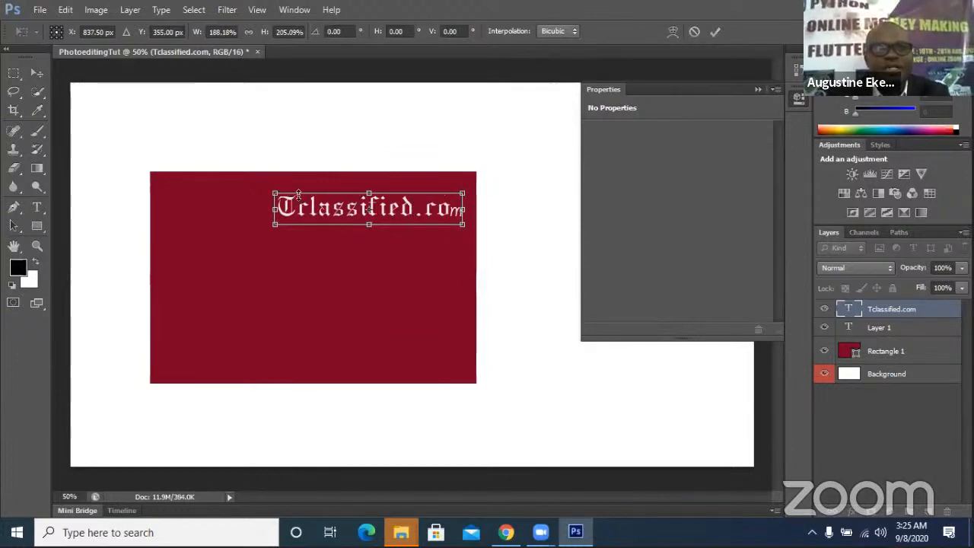
pyautogui.moveTo(276, 192); pyautogui.dragTo(258, 182)
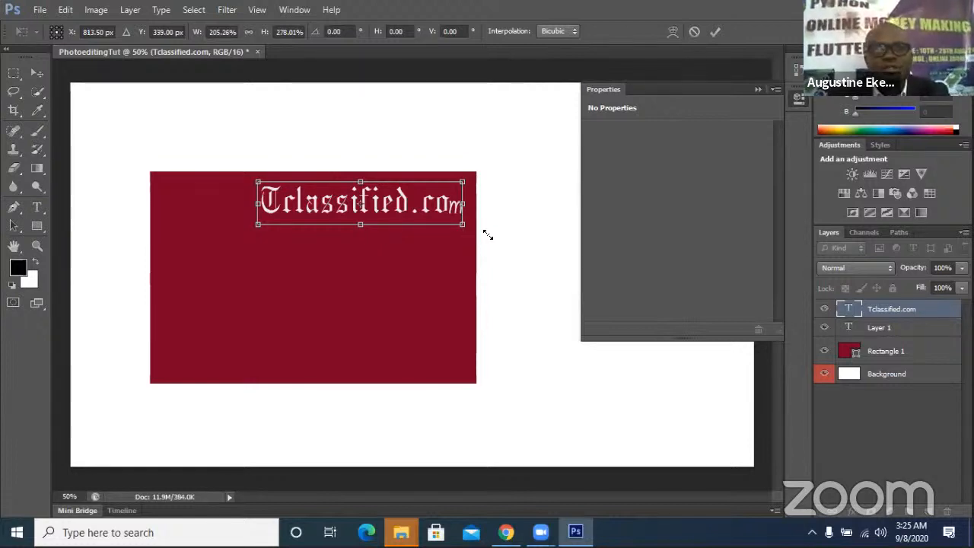
pyautogui.moveTo(488, 235)
pyautogui.mouseDown()
pyautogui.moveTo(475, 224)
pyautogui.moveTo(477, 233)
pyautogui.mouseUp()
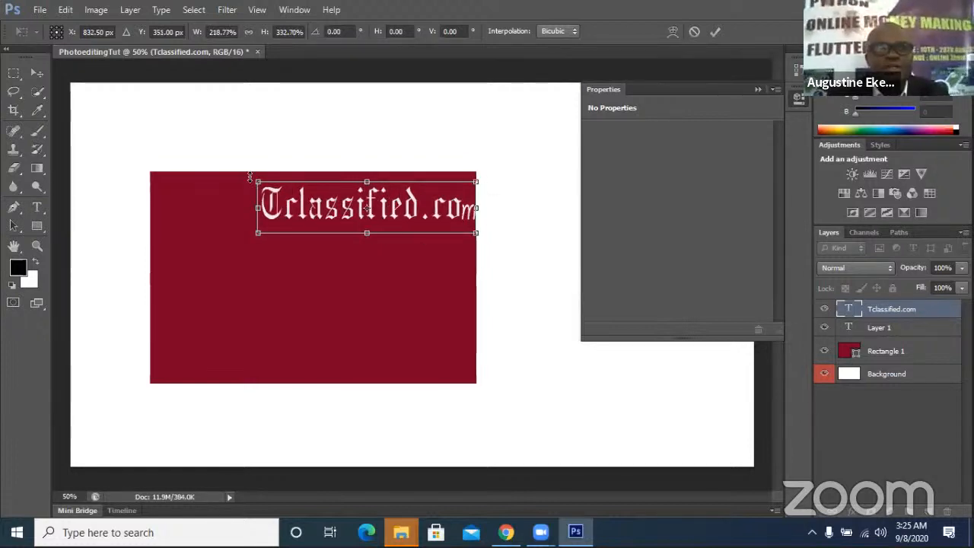
pyautogui.moveTo(258, 183); pyautogui.dragTo(249, 183)
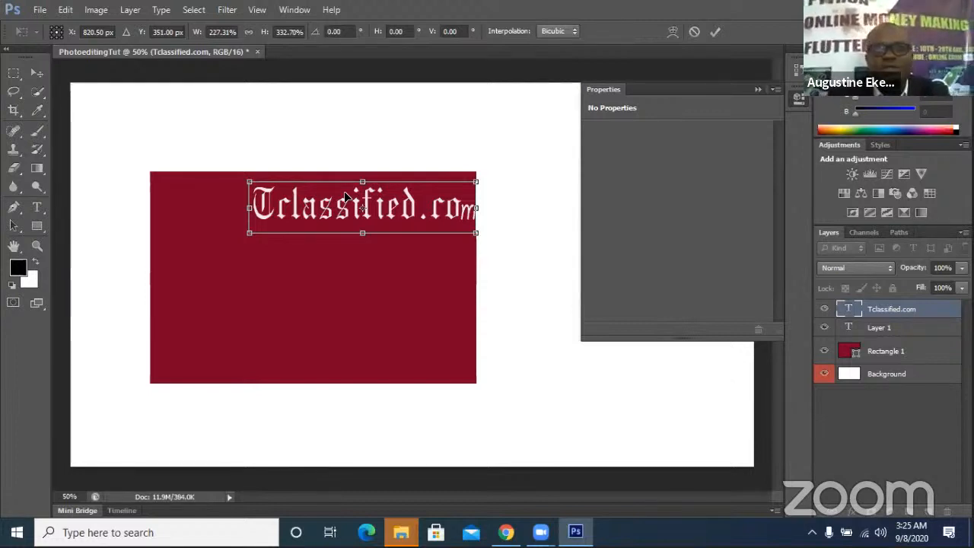
pyautogui.click(715, 32)
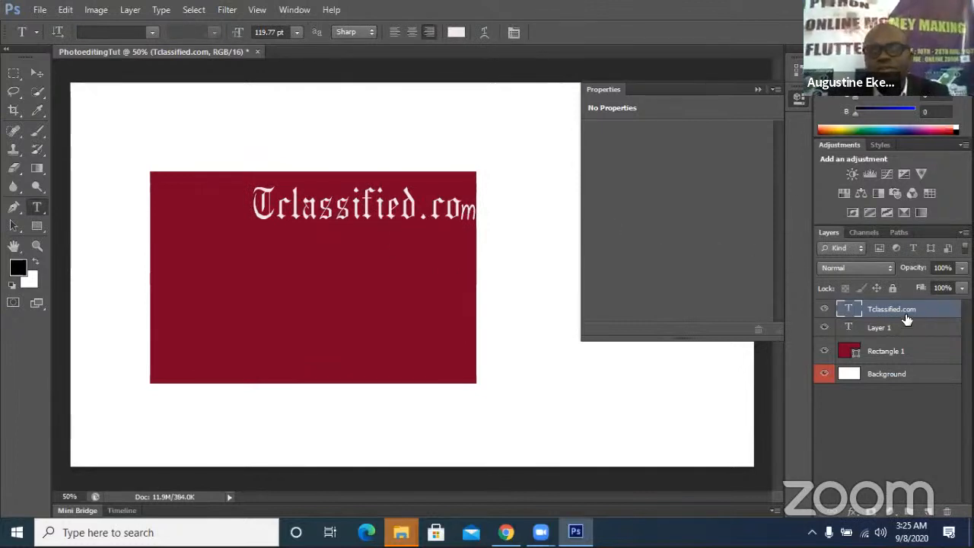
# Open the layer style of the Tclassified.com text, enable a drop shadow and show its settings.
pyautogui.click(854, 513)
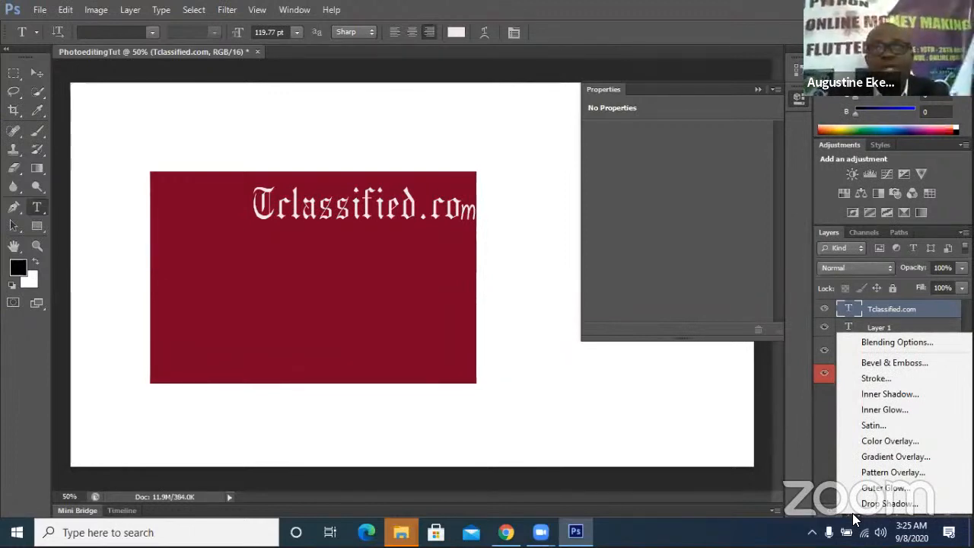
pyautogui.click(885, 344)
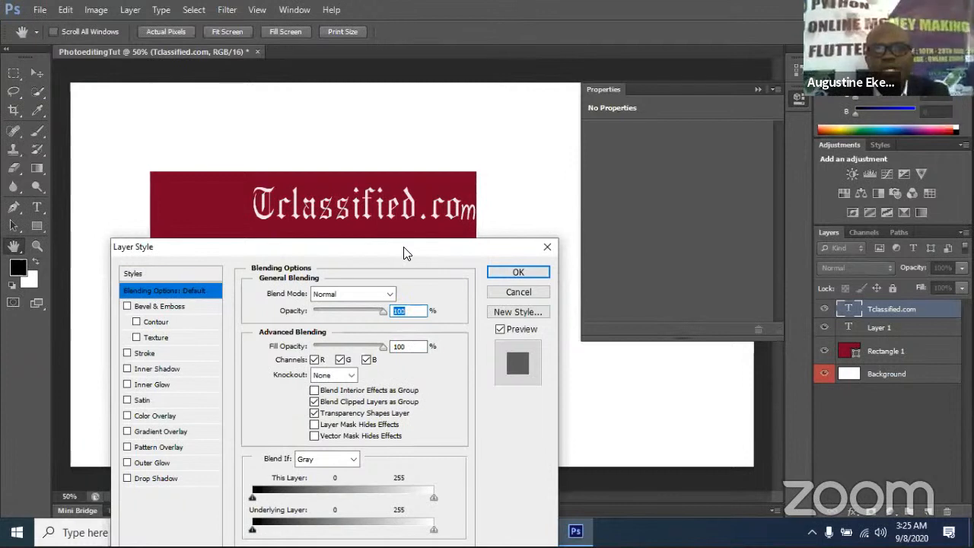
pyautogui.moveTo(406, 253); pyautogui.dragTo(643, 199)
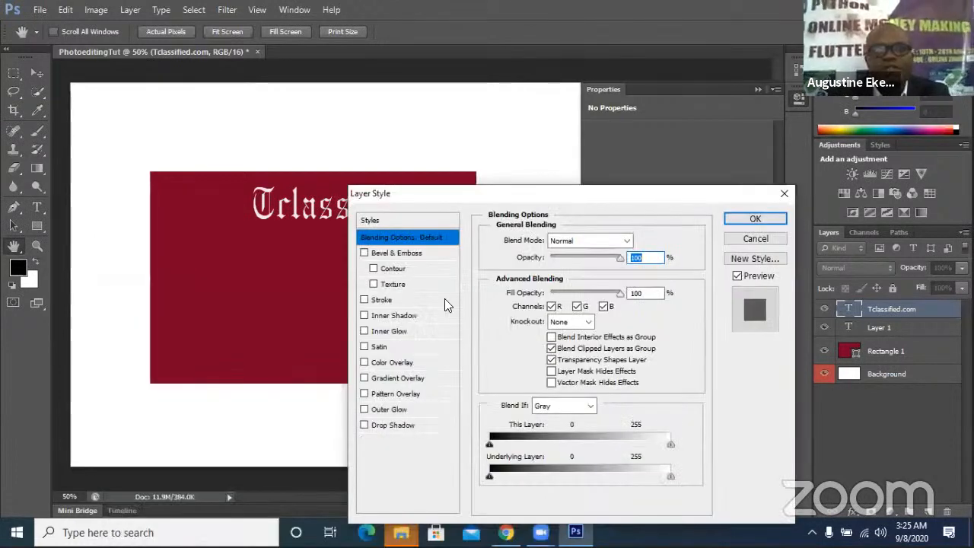
pyautogui.click(364, 426)
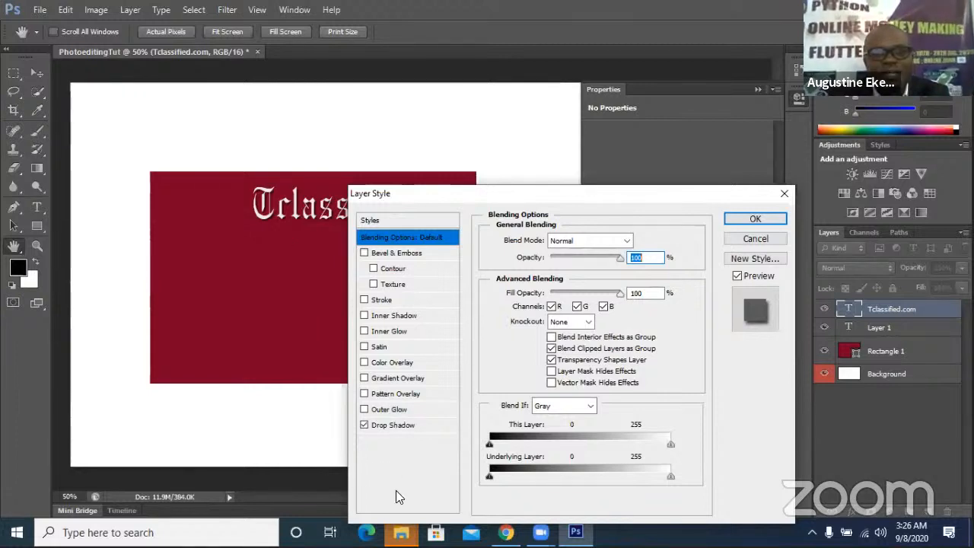
pyautogui.click(394, 426)
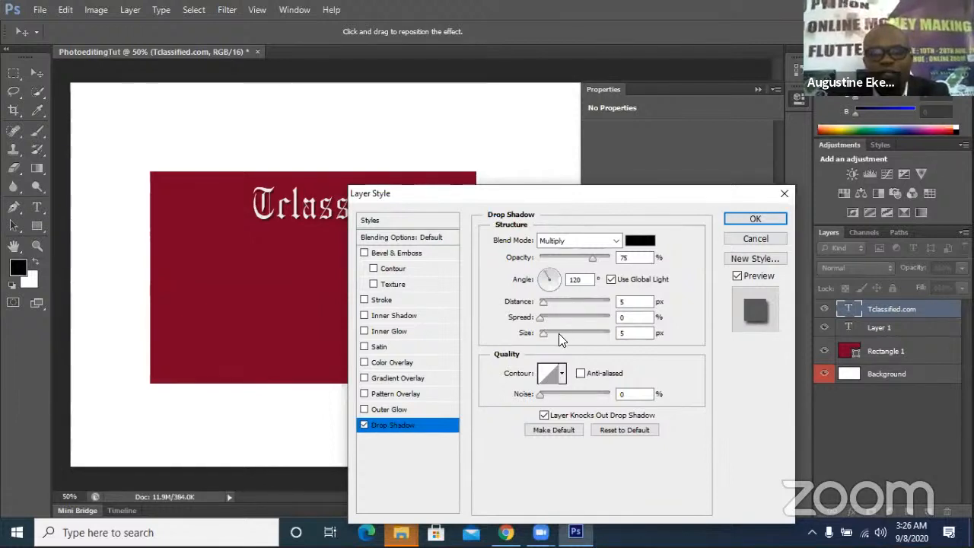
# Adjust the text's drop shadow to a size of 166 px and a spread of 14%.
pyautogui.moveTo(559, 334); pyautogui.dragTo(572, 332)
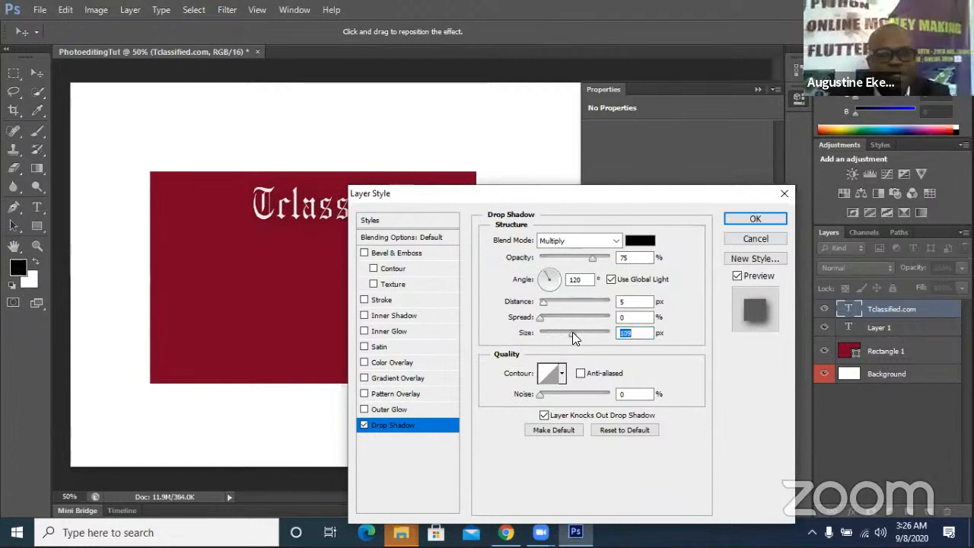
pyautogui.click(595, 332)
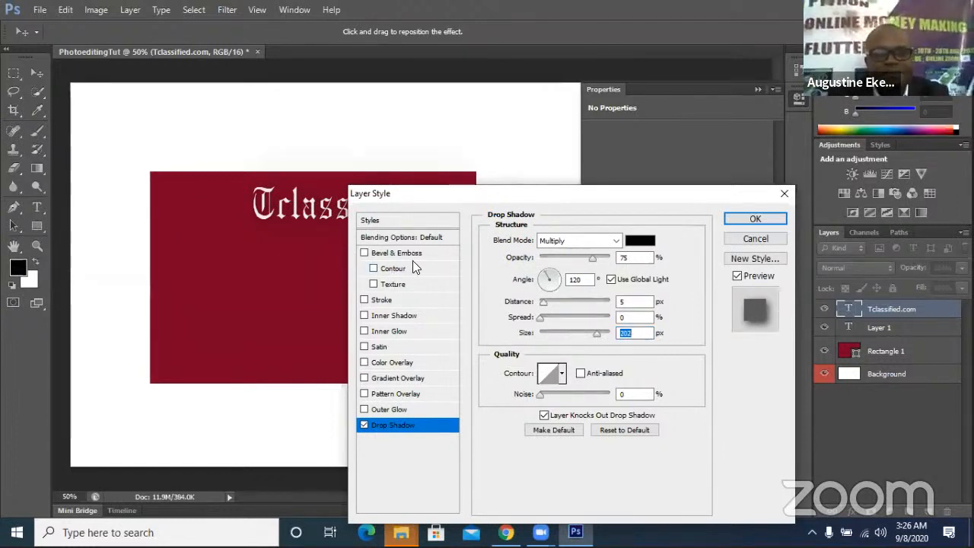
pyautogui.click(566, 316)
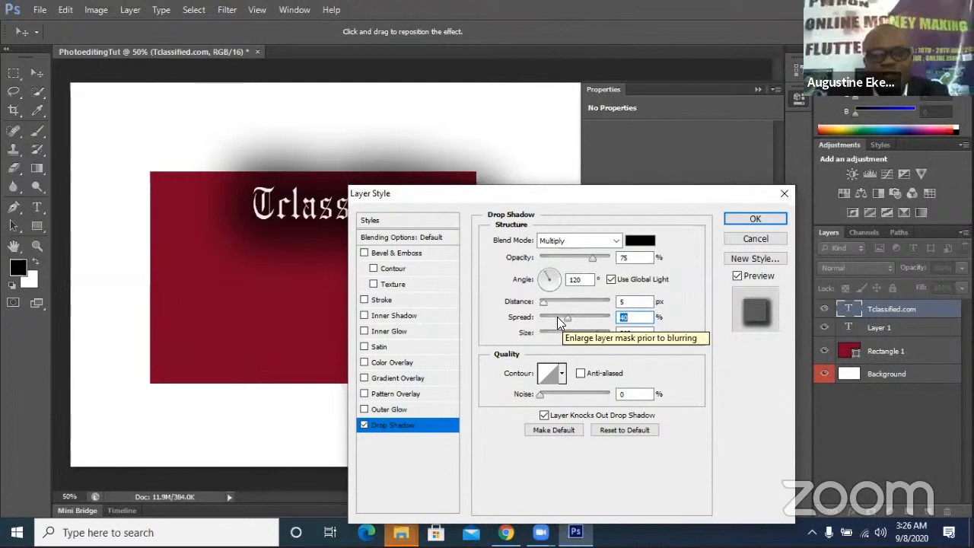
pyautogui.click(557, 317)
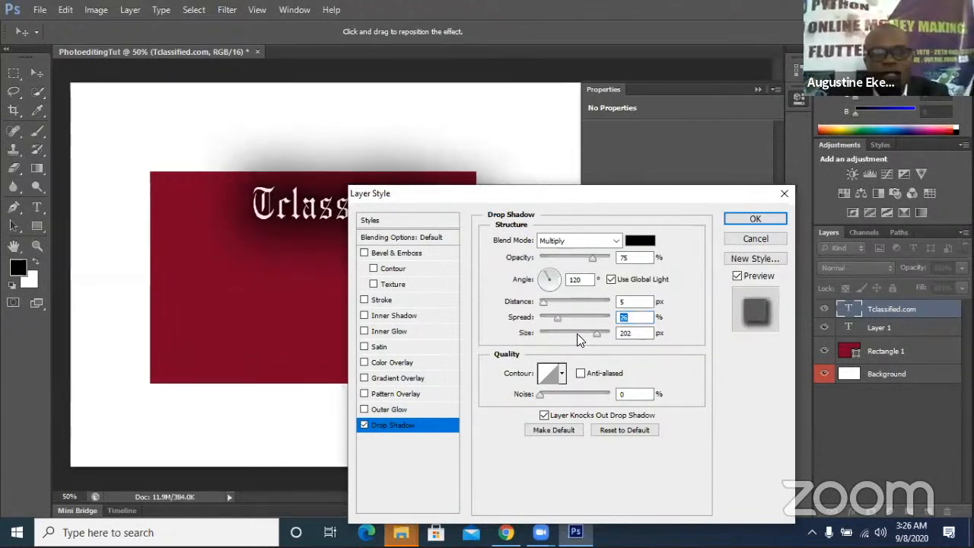
pyautogui.click(577, 334)
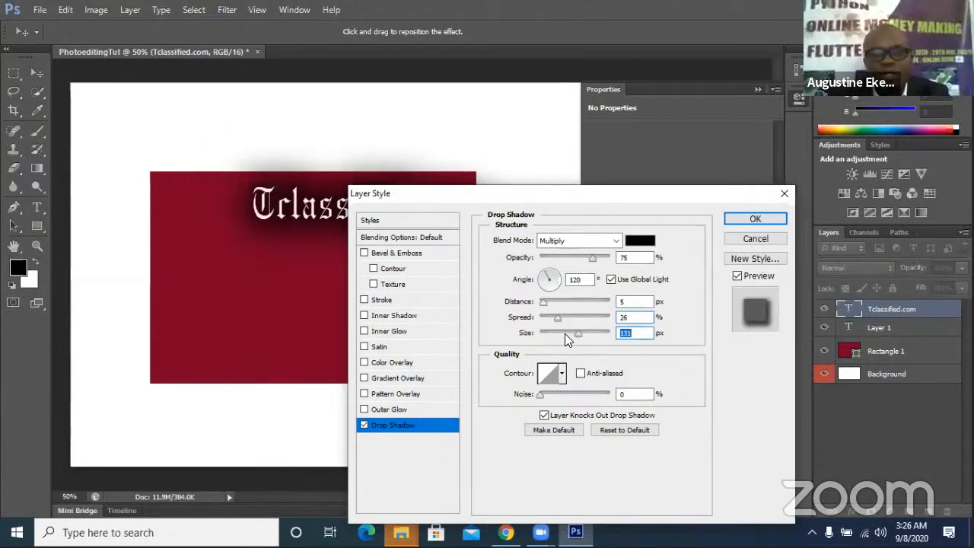
pyautogui.click(587, 333)
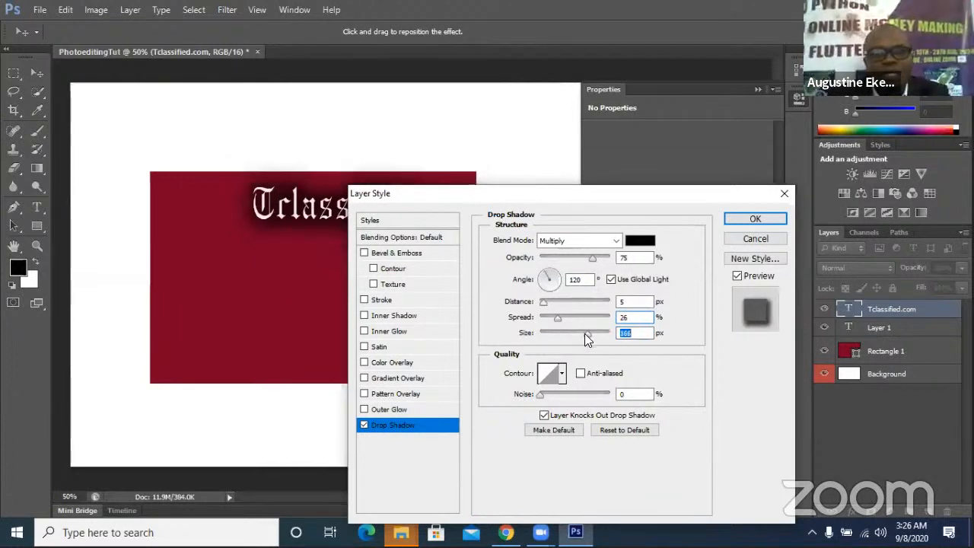
pyautogui.click(550, 316)
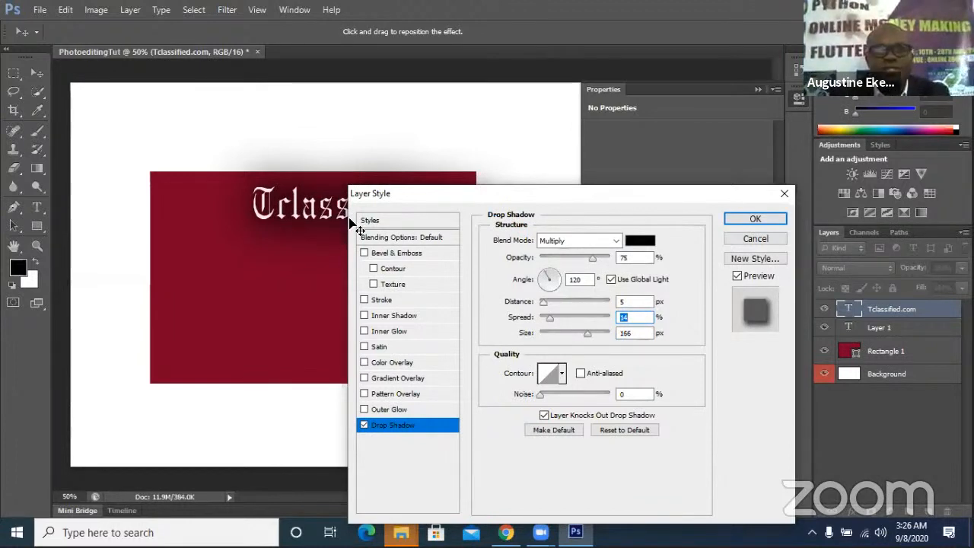
# Enable a stroke on the text and recolor its drop shadow to yellow e0e812.
pyautogui.click(366, 301)
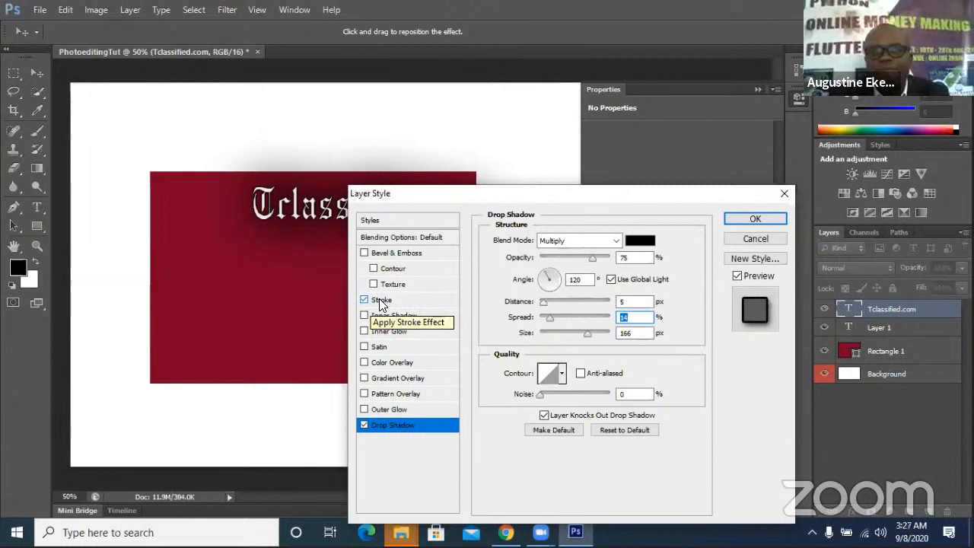
pyautogui.click(644, 242)
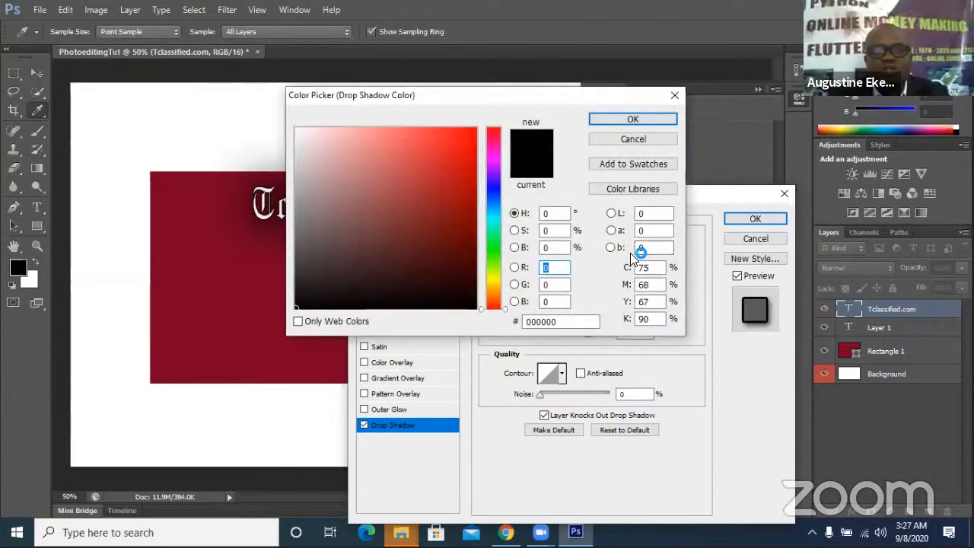
pyautogui.click(493, 277)
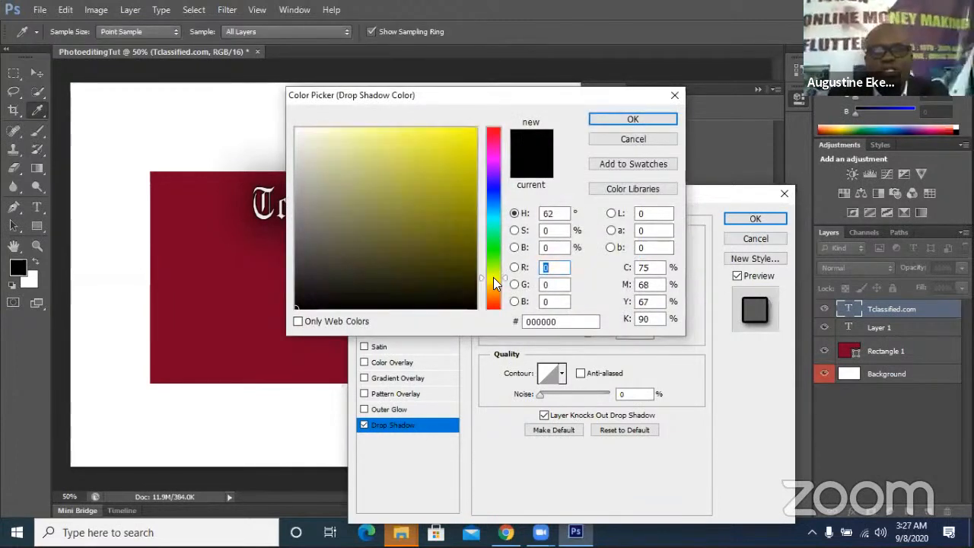
pyautogui.click(463, 144)
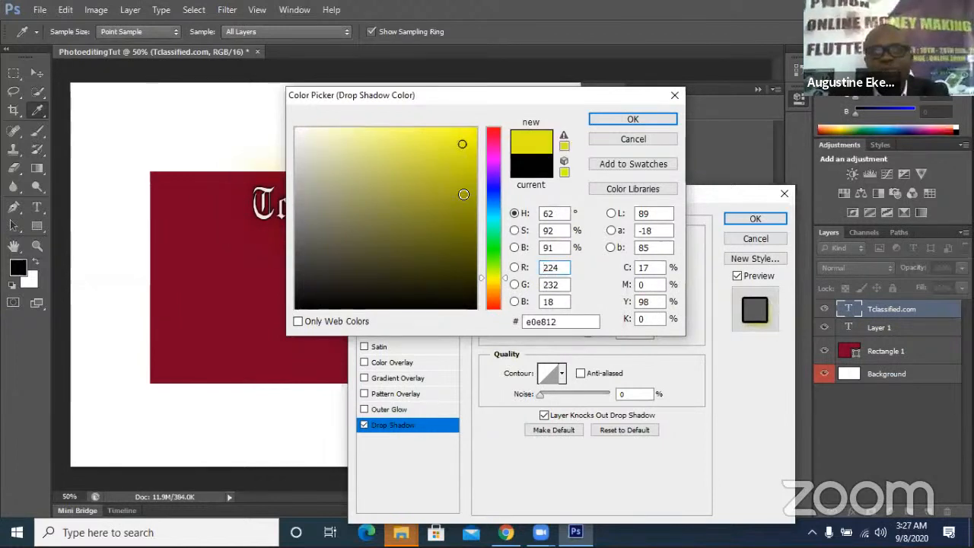
pyautogui.click(631, 120)
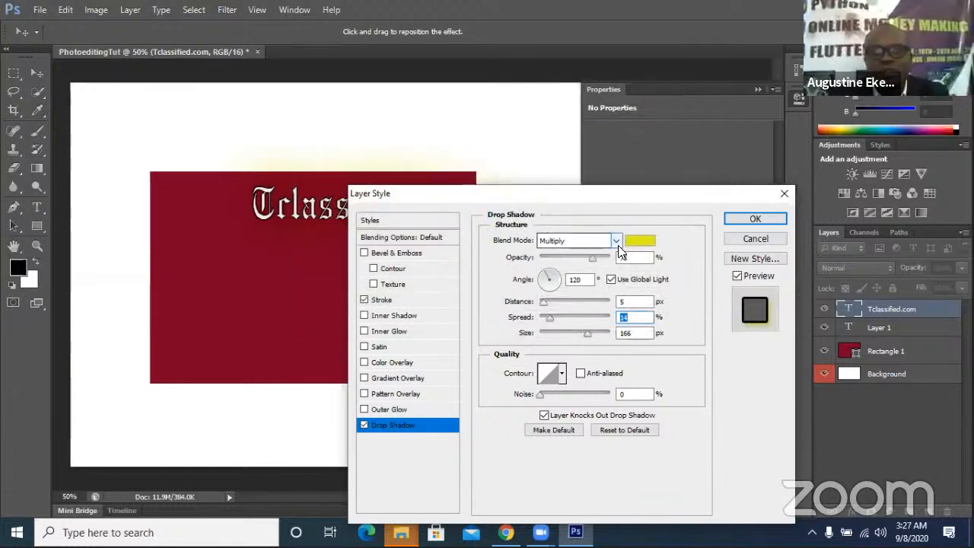
# Set the color of the text's stroke to yellow e5ed12.
pyautogui.click(384, 299)
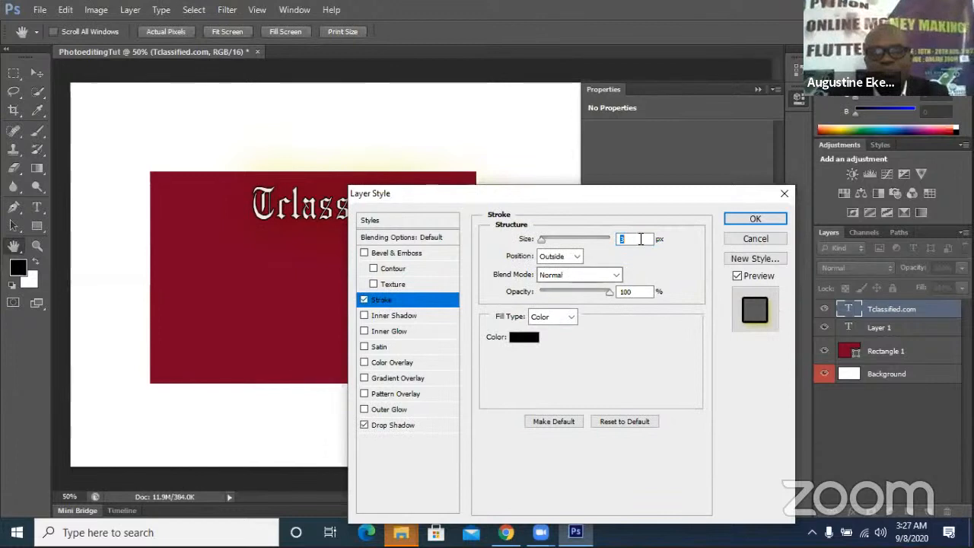
pyautogui.click(525, 338)
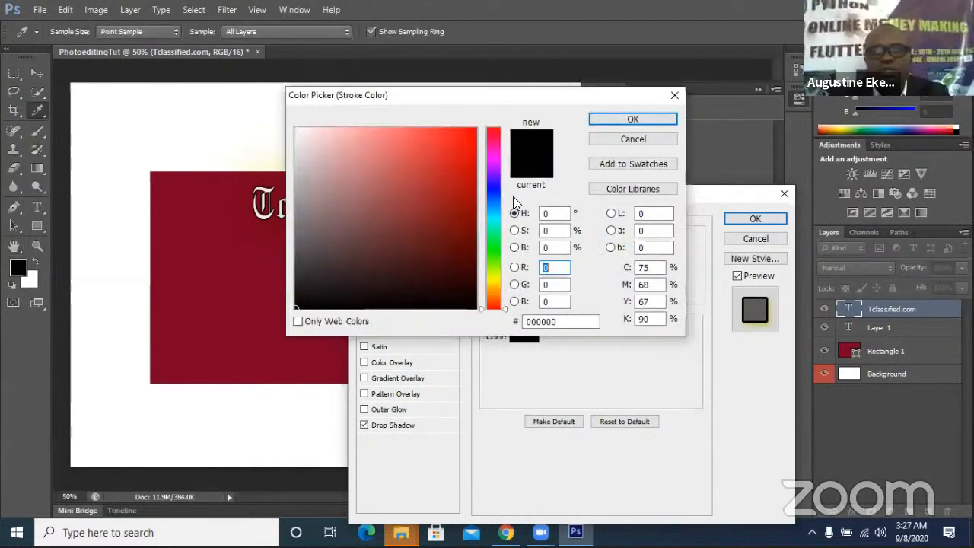
pyautogui.click(490, 278)
pyautogui.click(462, 139)
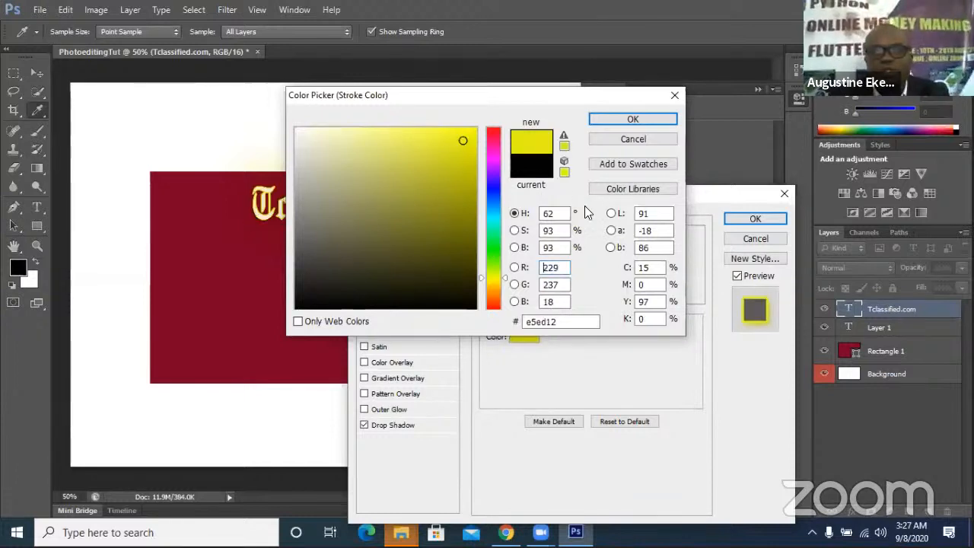
pyautogui.click(631, 120)
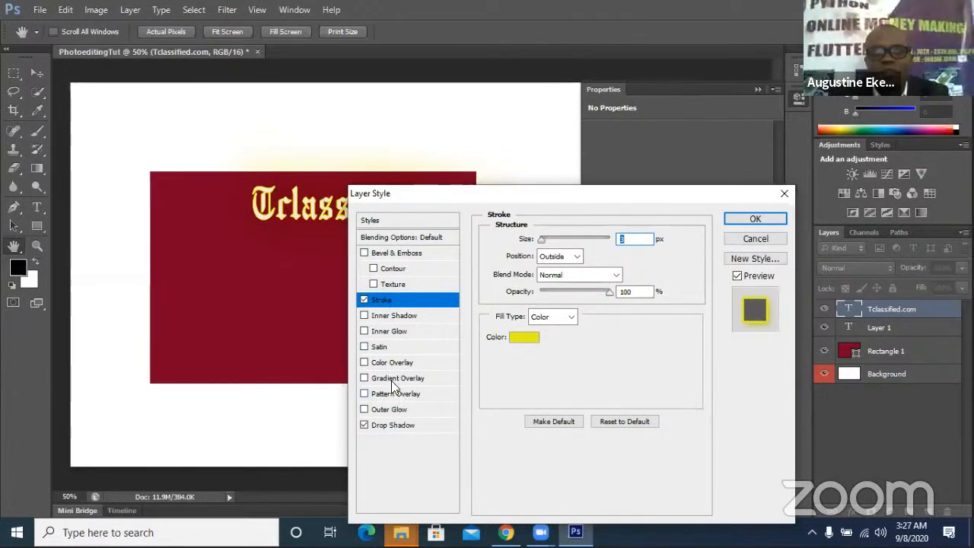
# Add a pattern overlay to the text using the third preset, a grey fine-textured pattern.
pyautogui.click(364, 393)
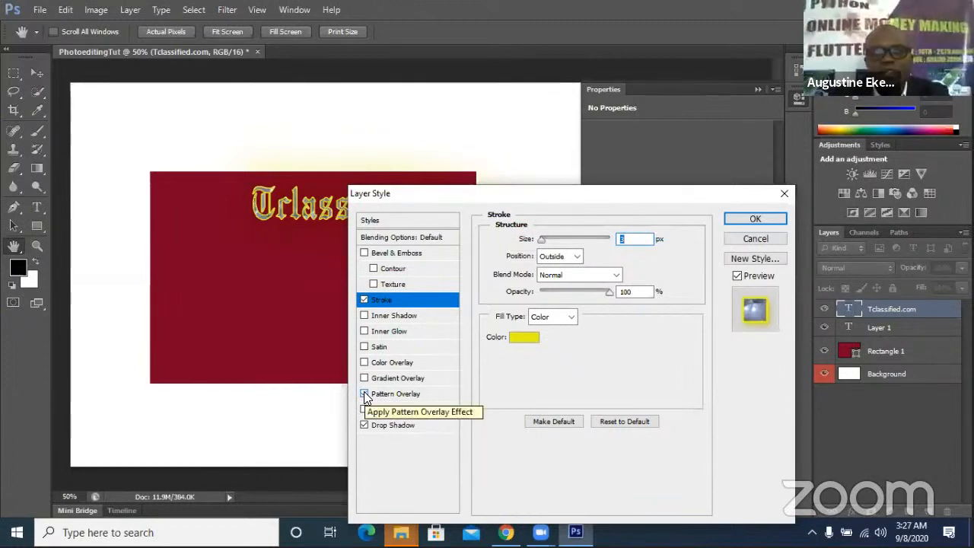
pyautogui.click(392, 394)
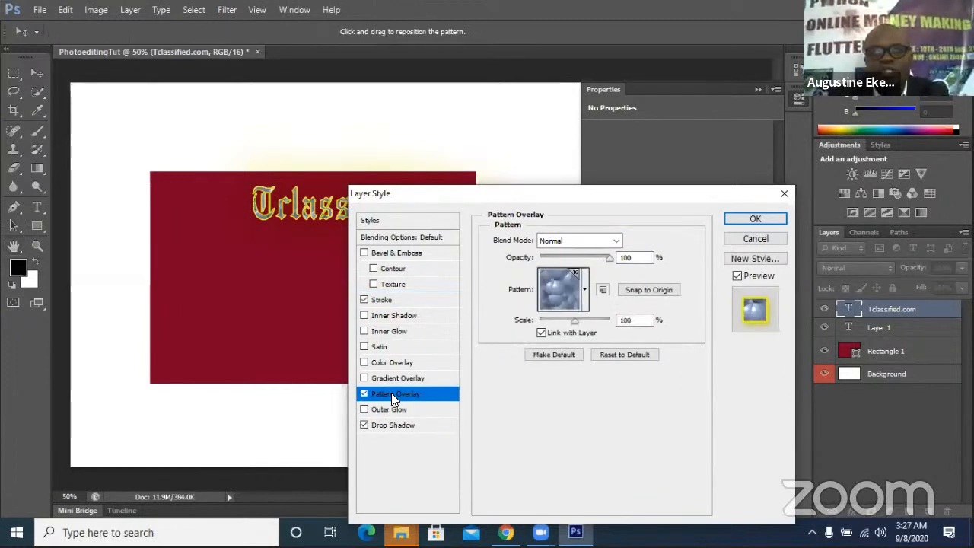
pyautogui.click(584, 293)
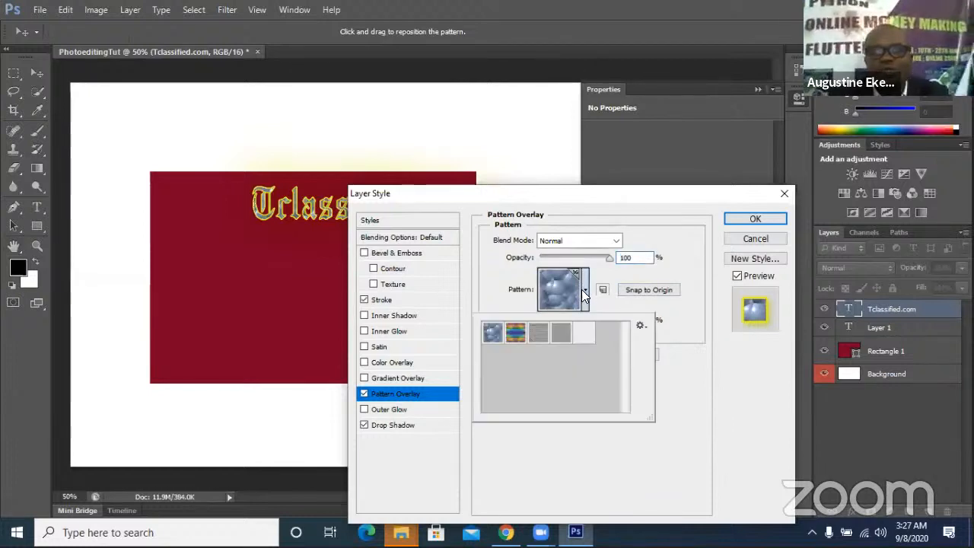
pyautogui.click(545, 336)
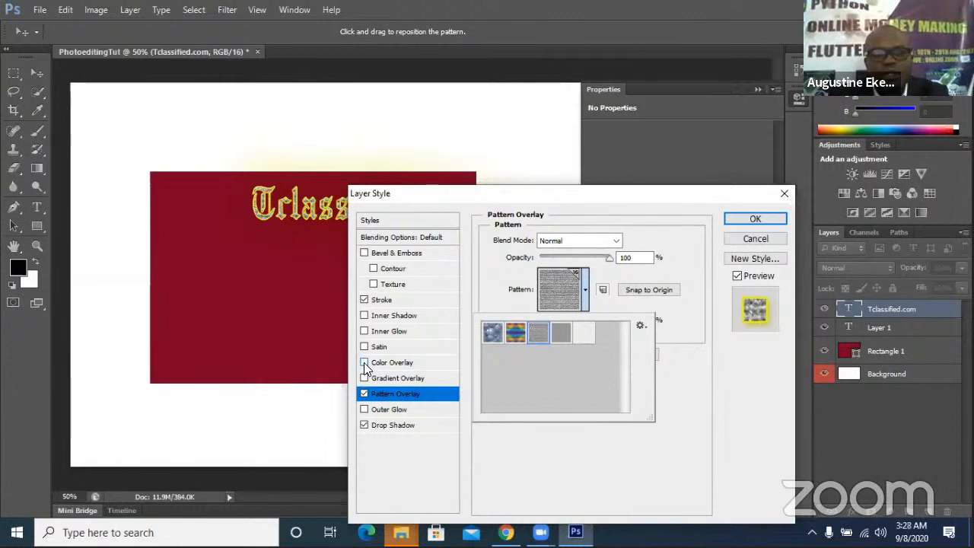
# Add an outer glow to the text with 7% spread and 21 px size, and apply the layer style.
pyautogui.click(367, 410)
pyautogui.click(382, 410)
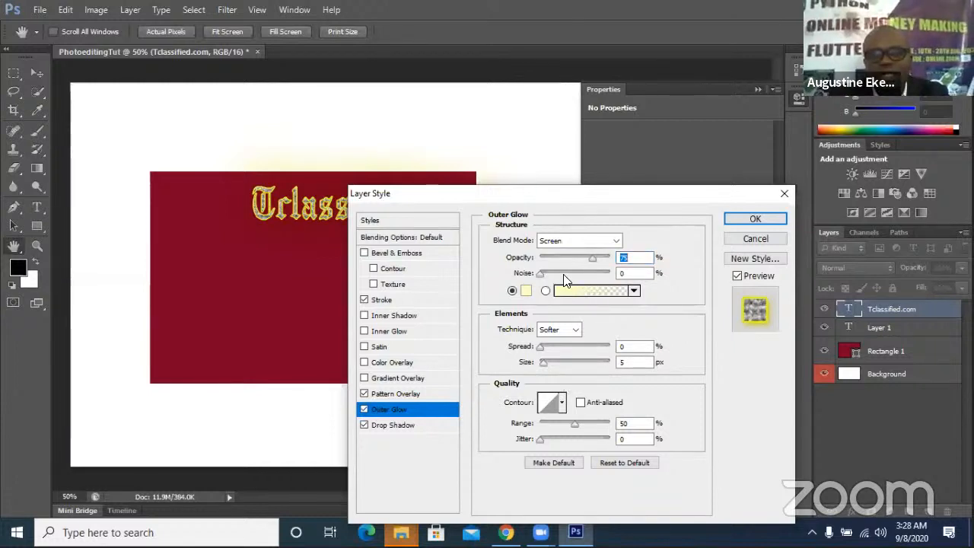
pyautogui.click(572, 345)
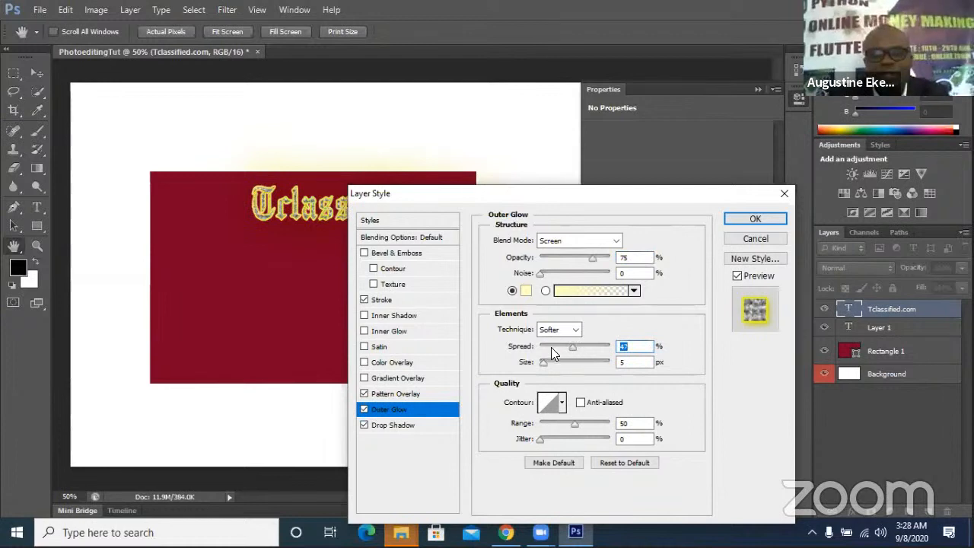
pyautogui.click(550, 347)
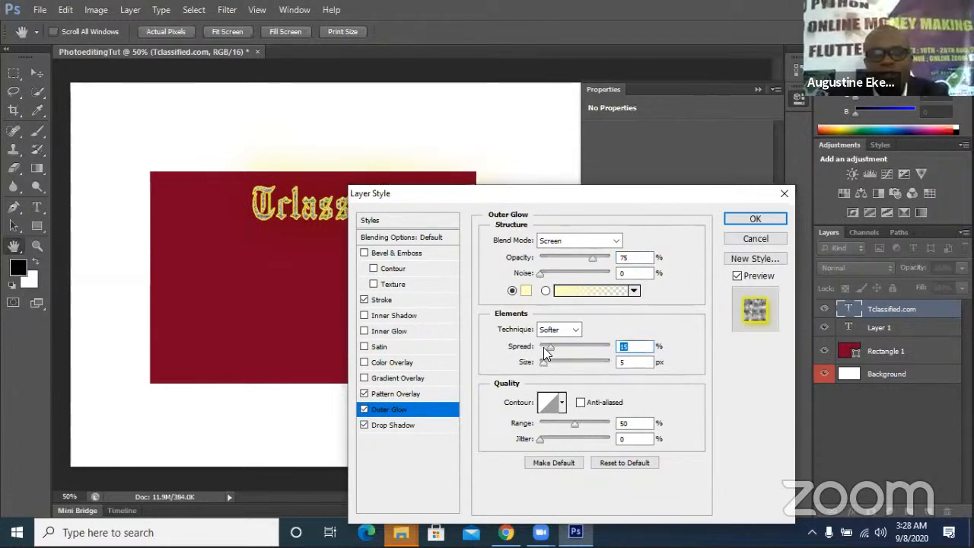
pyautogui.click(543, 347)
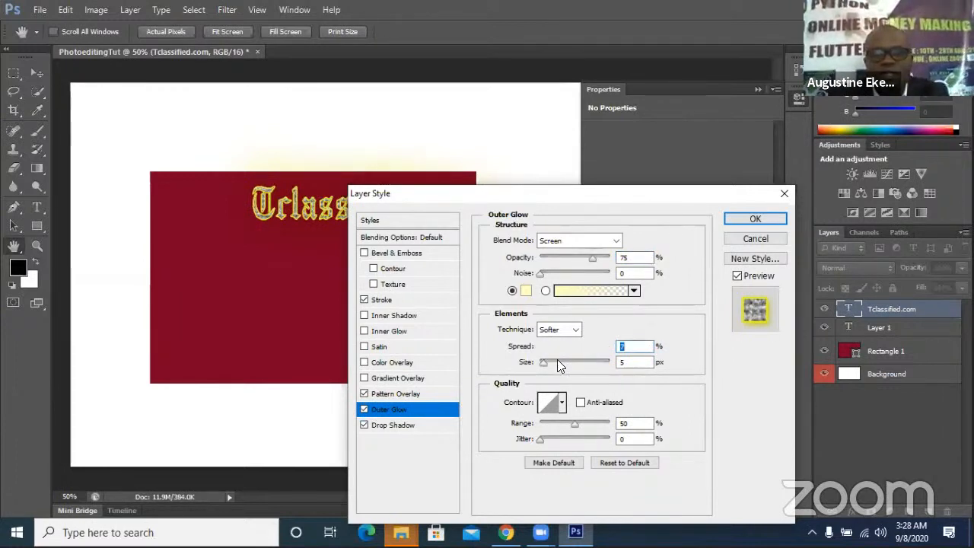
pyautogui.click(558, 362)
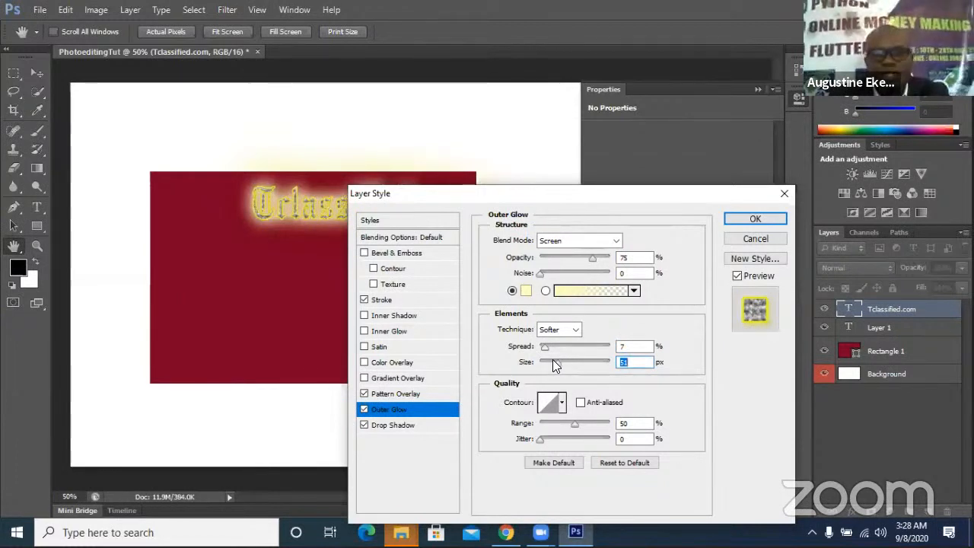
pyautogui.click(549, 362)
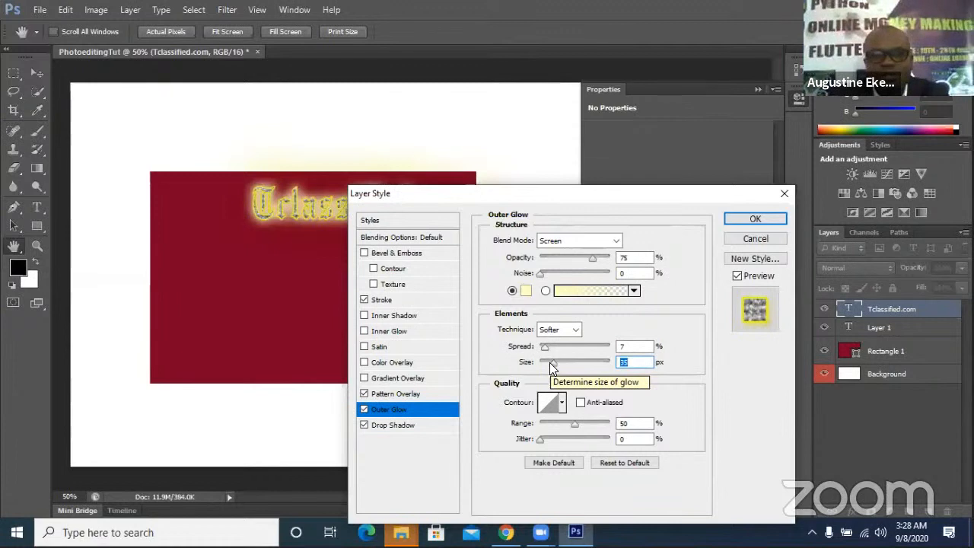
pyautogui.click(550, 362)
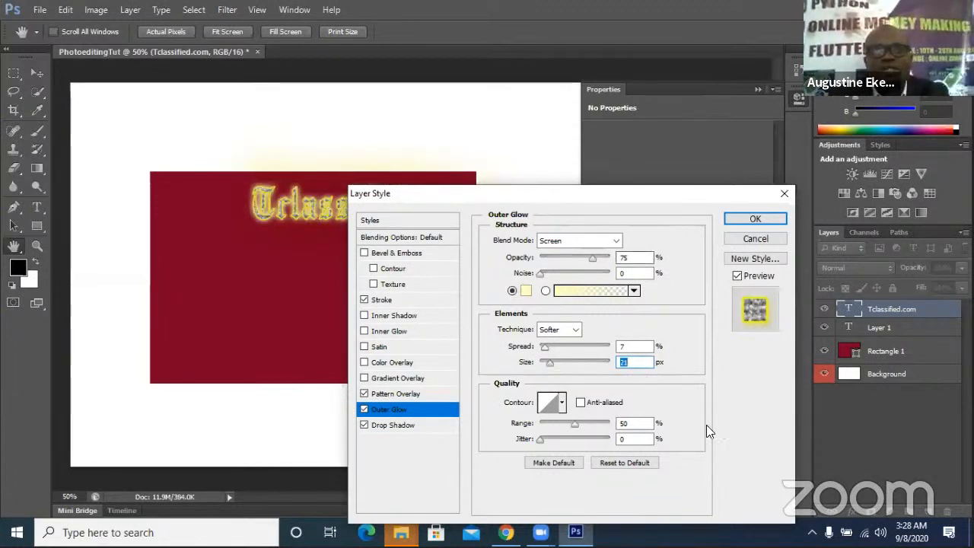
pyautogui.click(755, 219)
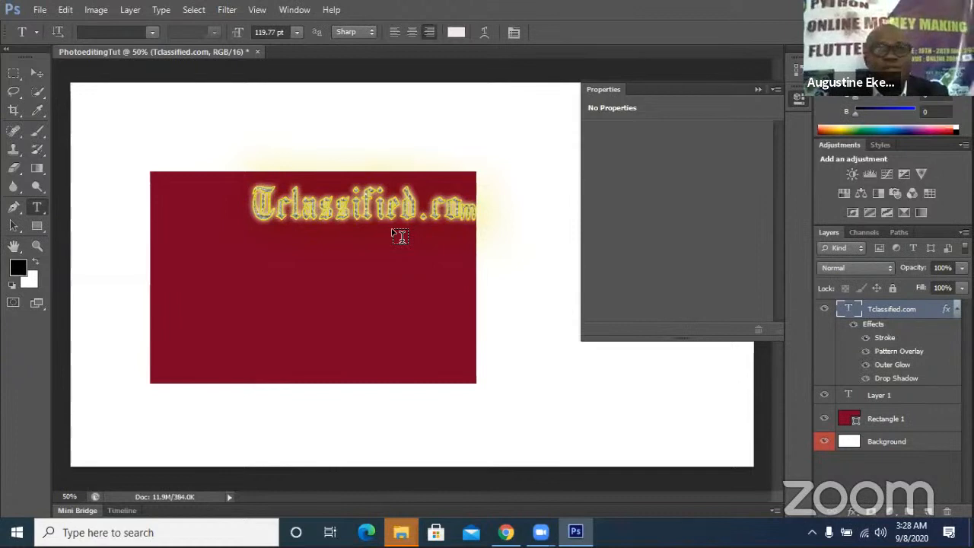
# Hide the drop shadow, outer glow, pattern overlay and stroke effects of the Tclassified.com layer.
pyautogui.click(866, 379)
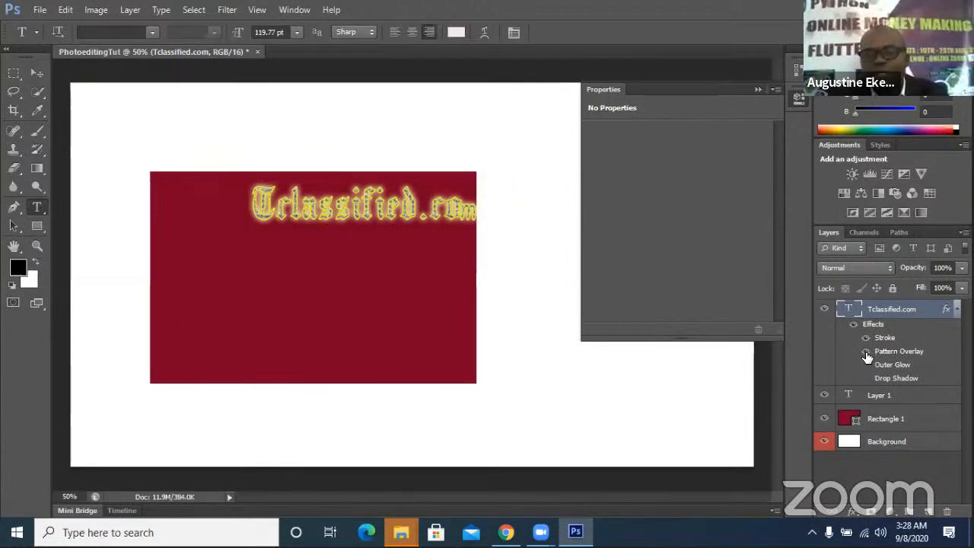
pyautogui.click(866, 365)
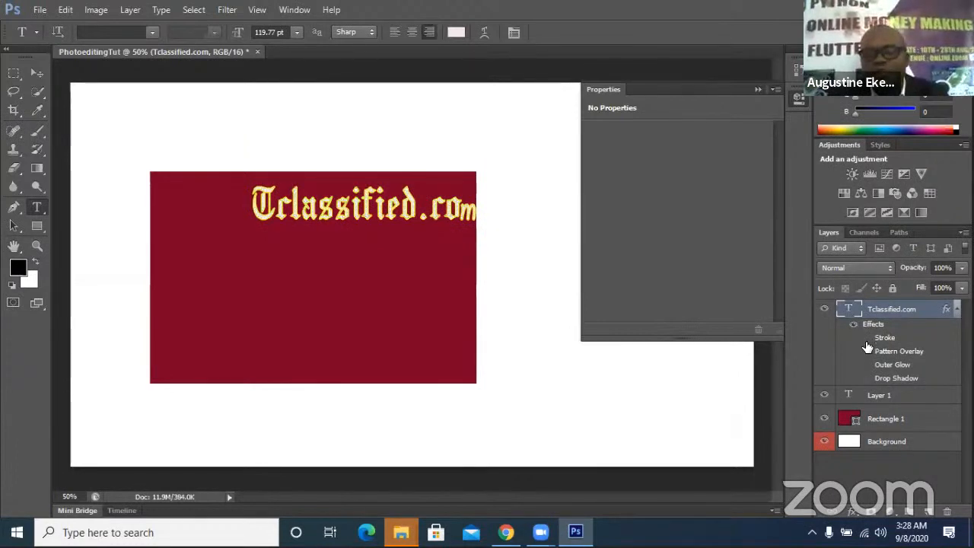
# Show the stroke, pattern overlay, outer glow and drop shadow effects of the Tclassified.com layer.
pyautogui.click(866, 337)
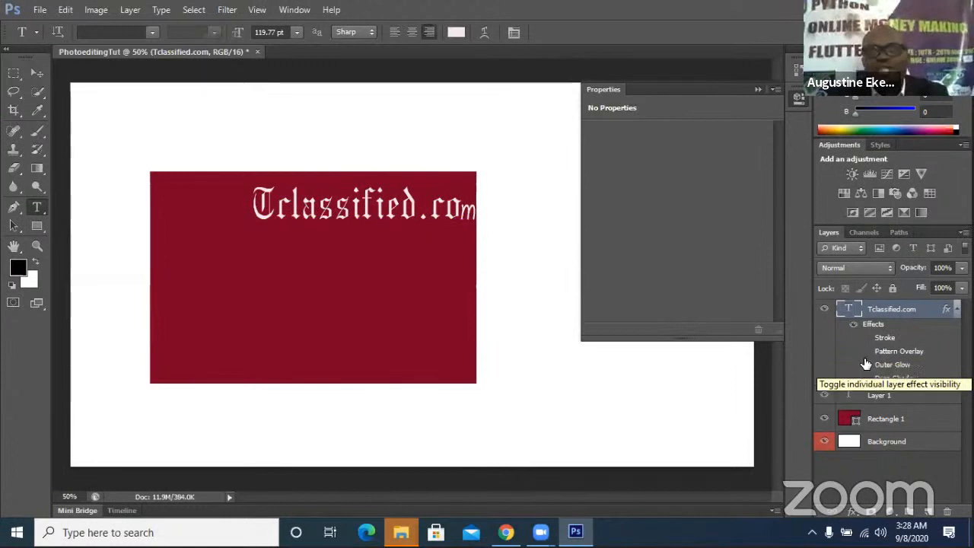
pyautogui.click(866, 337)
pyautogui.click(866, 351)
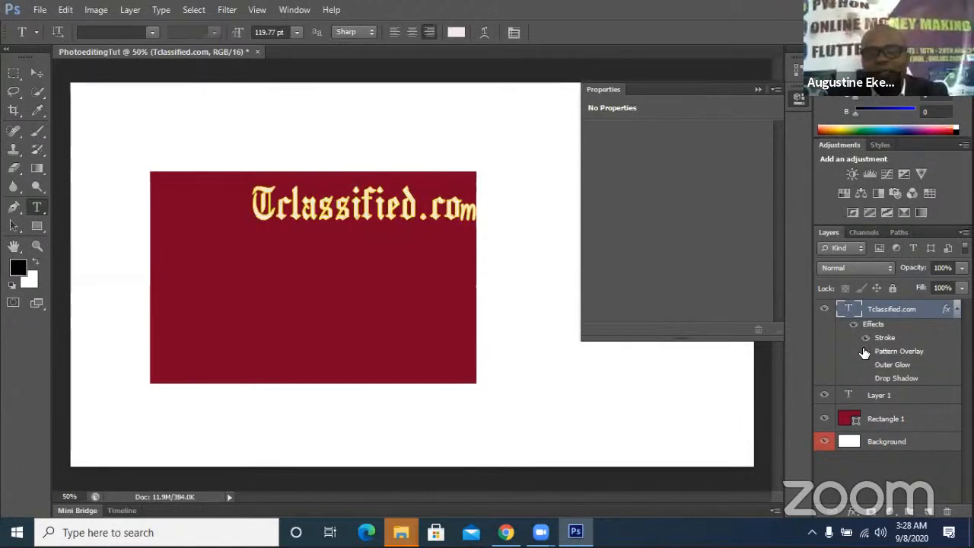
pyautogui.click(866, 365)
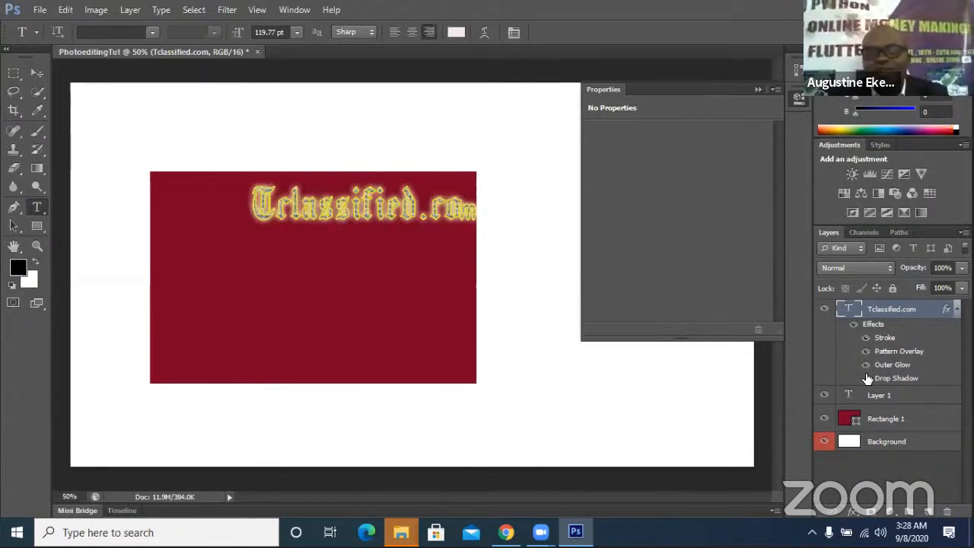
pyautogui.click(866, 379)
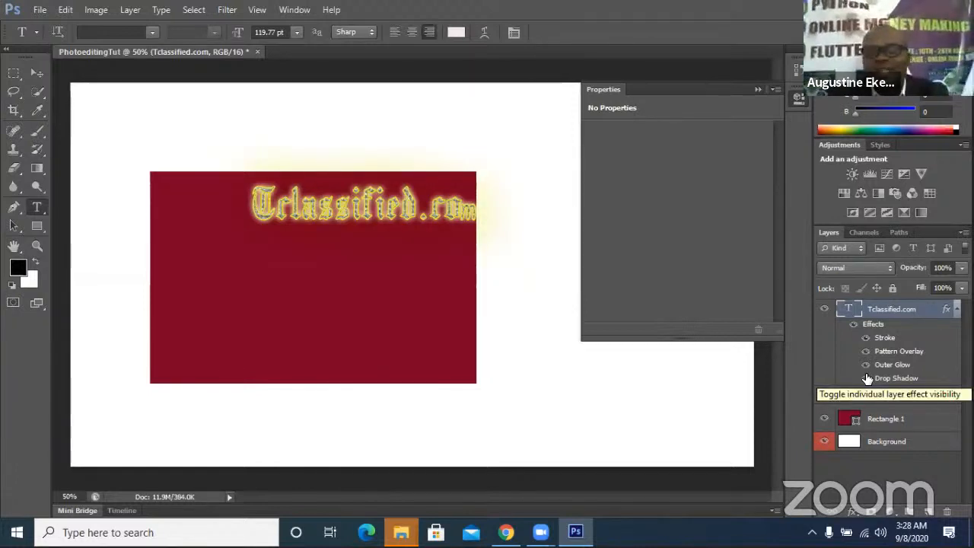
# Hide the Tclassified.com layer's effects one by one, and show all four again to compare the text with and without them.
pyautogui.click(866, 366)
pyautogui.click(865, 351)
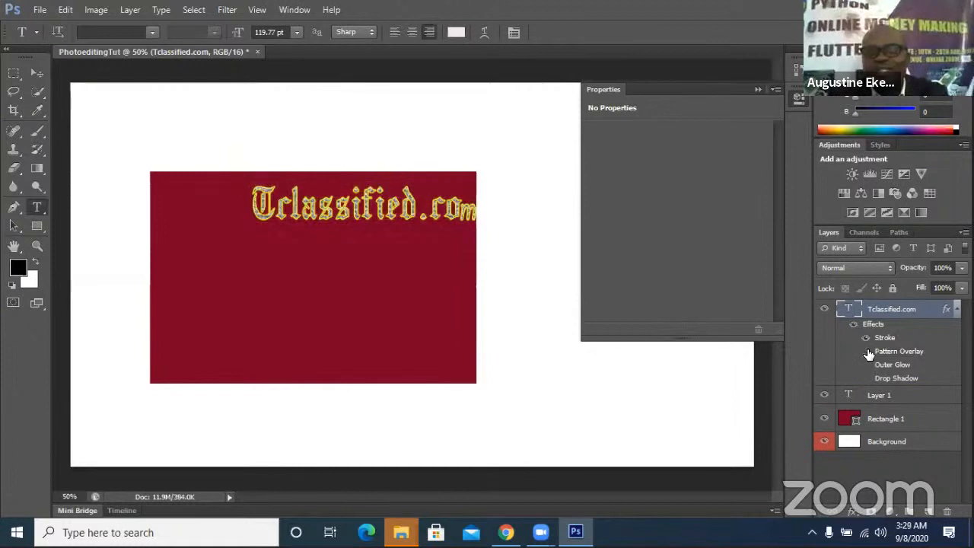
pyautogui.click(866, 338)
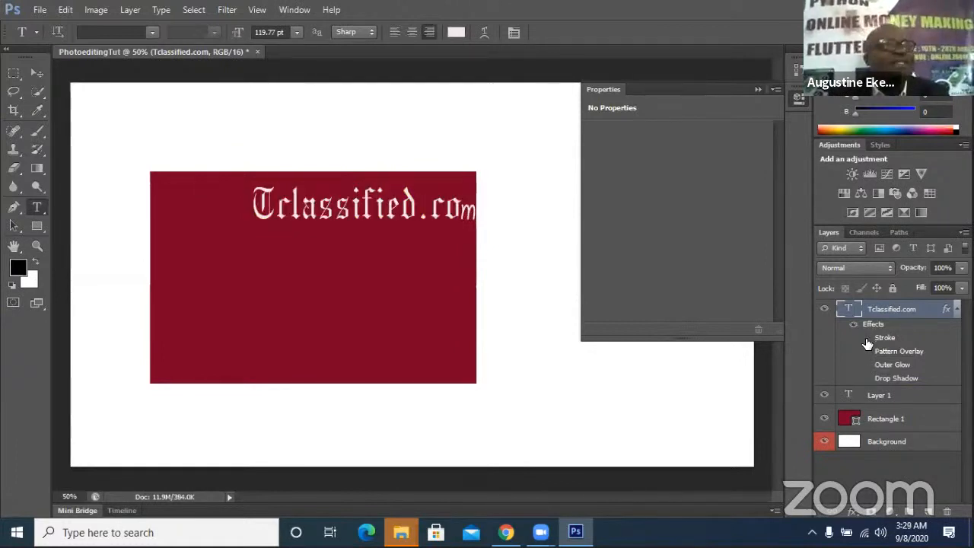
pyautogui.click(867, 338)
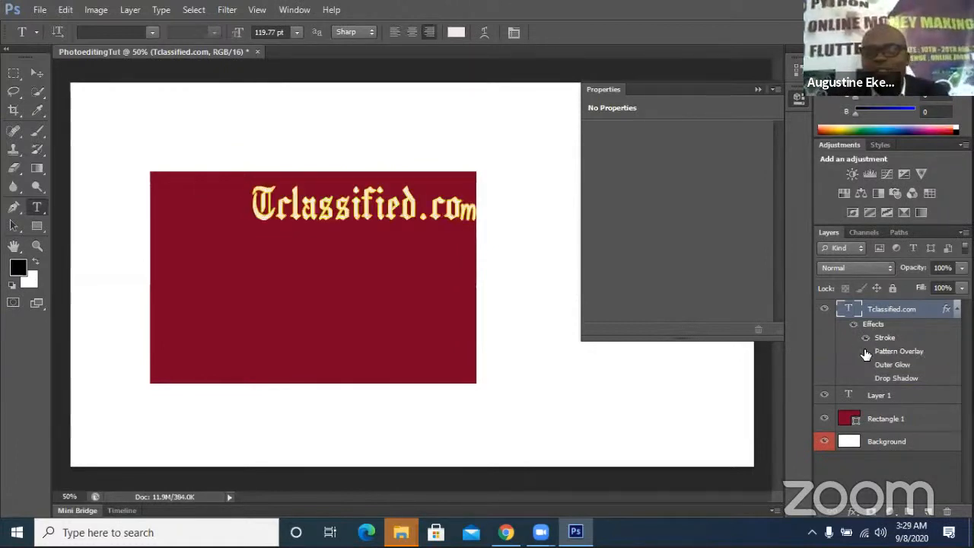
pyautogui.click(865, 351)
pyautogui.click(866, 364)
pyautogui.click(866, 380)
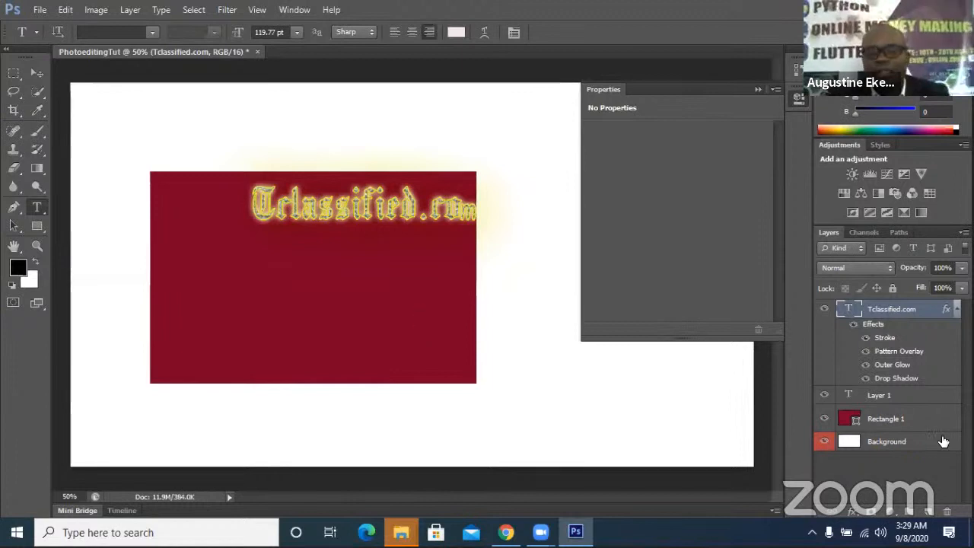
# Add an outer glow to the Rectangle 1 layer with 50% spread and 103 px size.
pyautogui.click(882, 420)
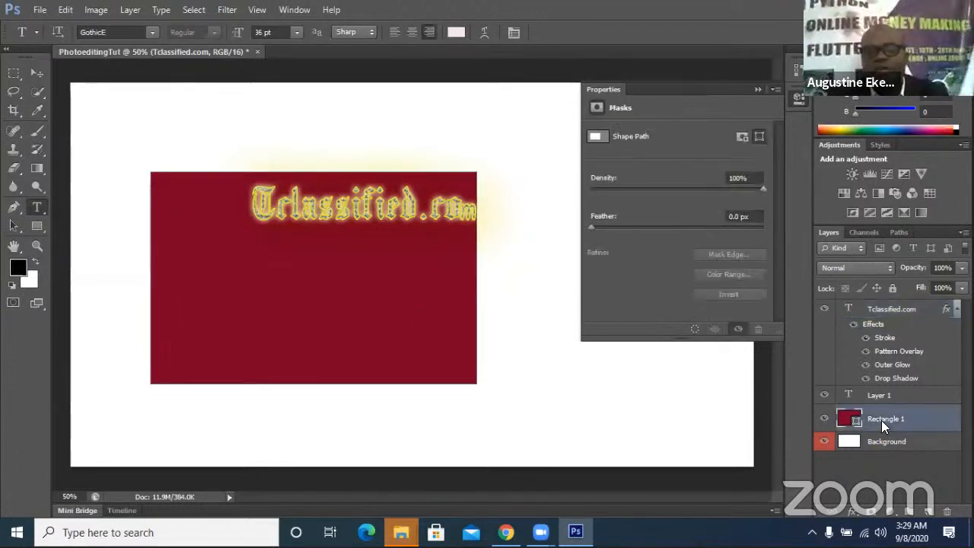
pyautogui.click(853, 513)
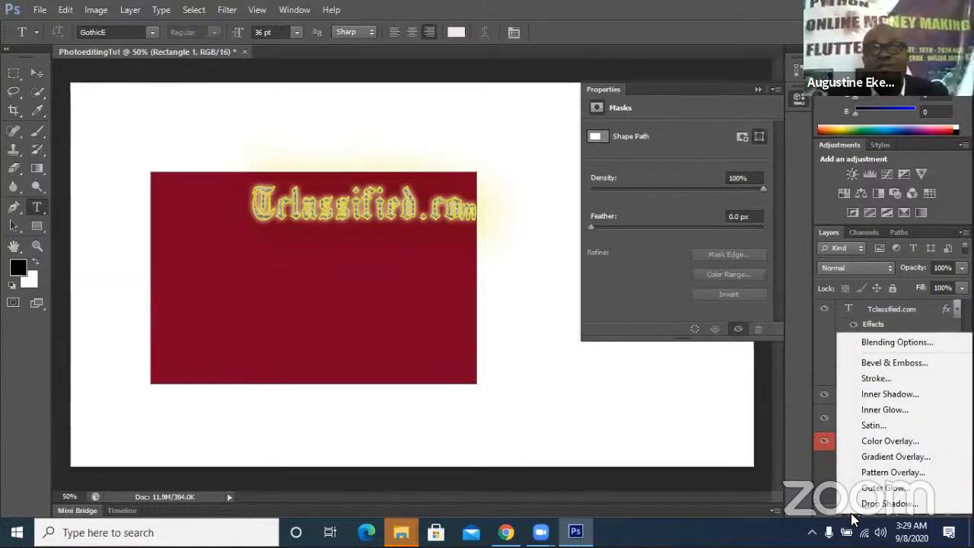
pyautogui.click(891, 341)
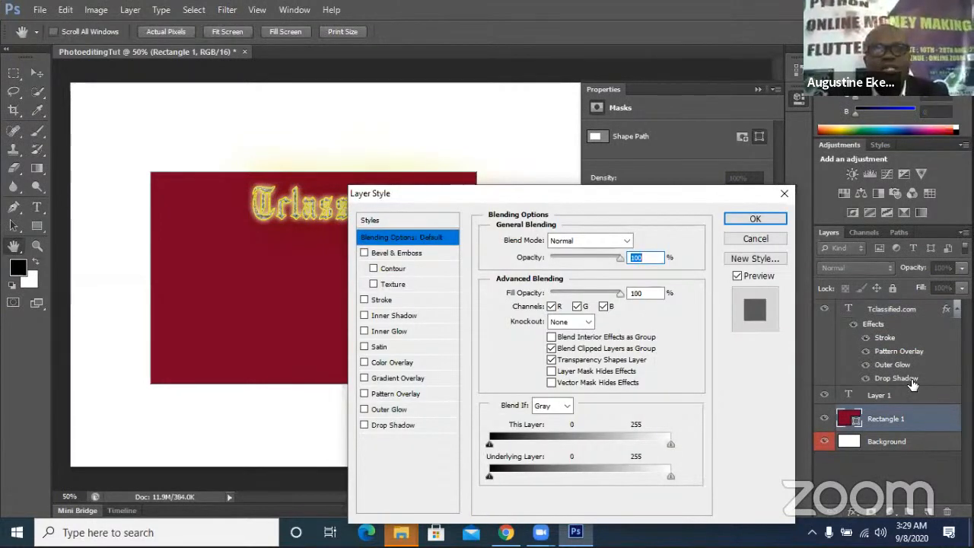
pyautogui.click(382, 409)
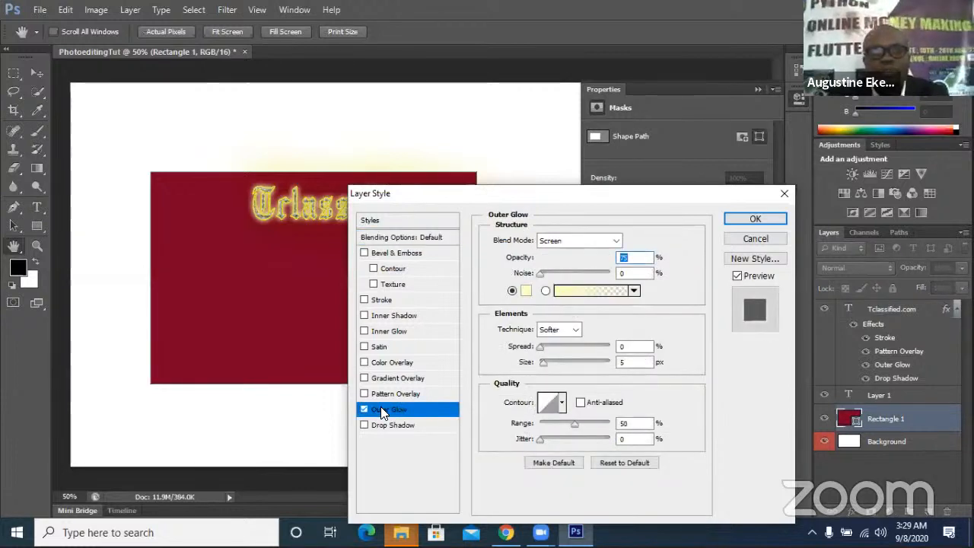
pyautogui.click(560, 361)
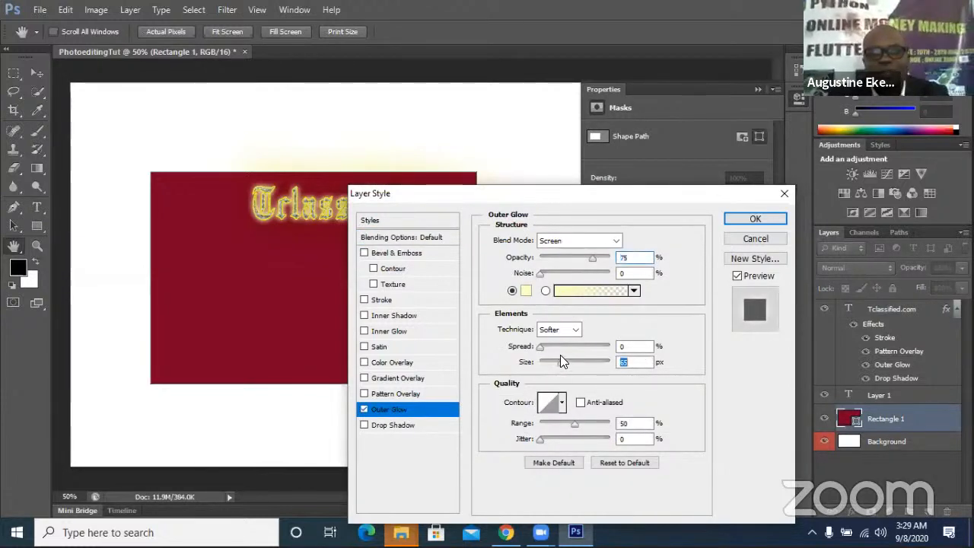
pyautogui.click(564, 346)
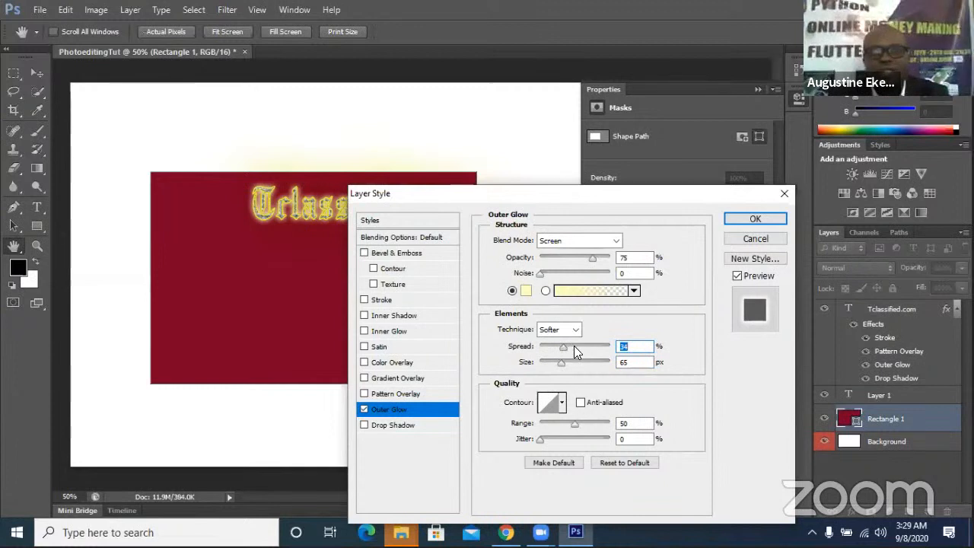
pyautogui.click(574, 346)
pyautogui.click(571, 361)
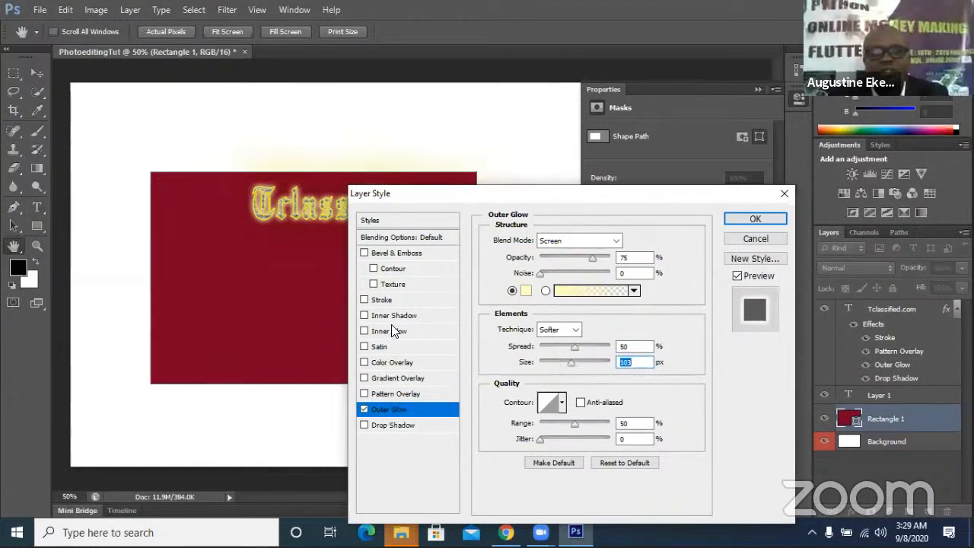
# Add a gradient overlay to the rectangle and try the blue-red-yellow, Chrome and rainbow gradient presets.
pyautogui.click(372, 382)
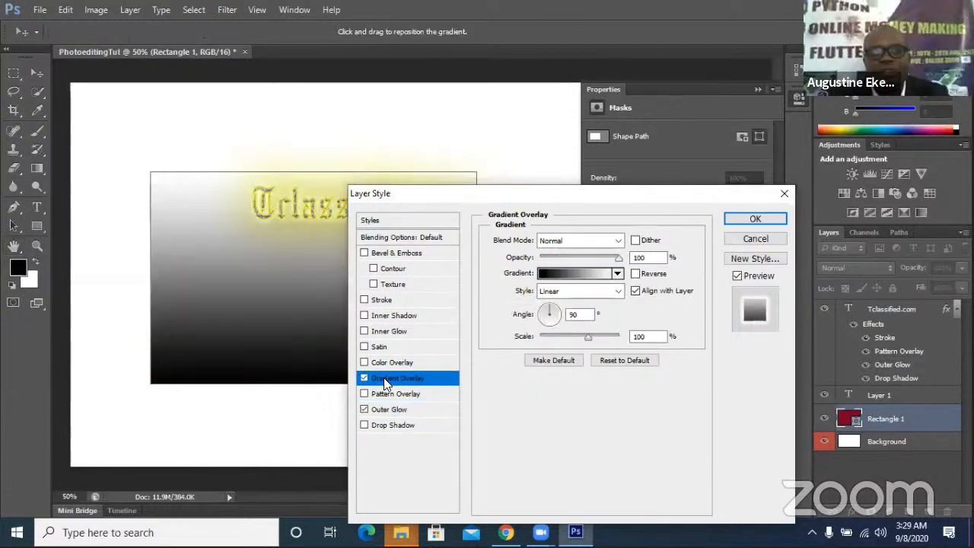
pyautogui.click(616, 274)
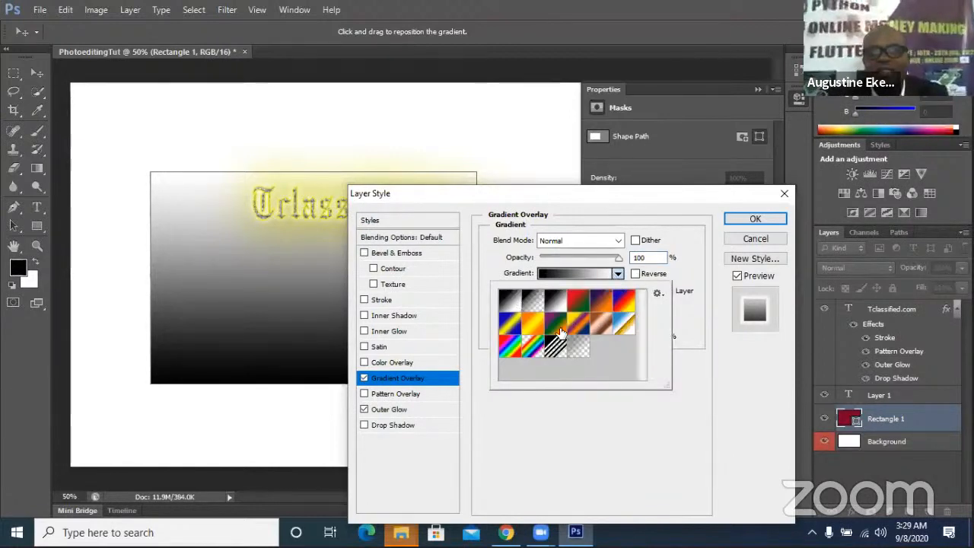
pyautogui.click(627, 305)
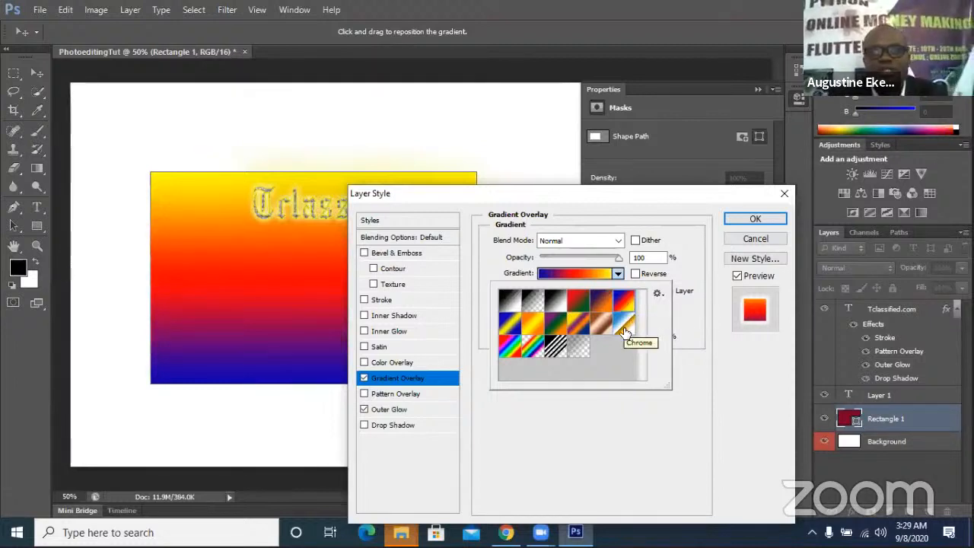
pyautogui.click(623, 330)
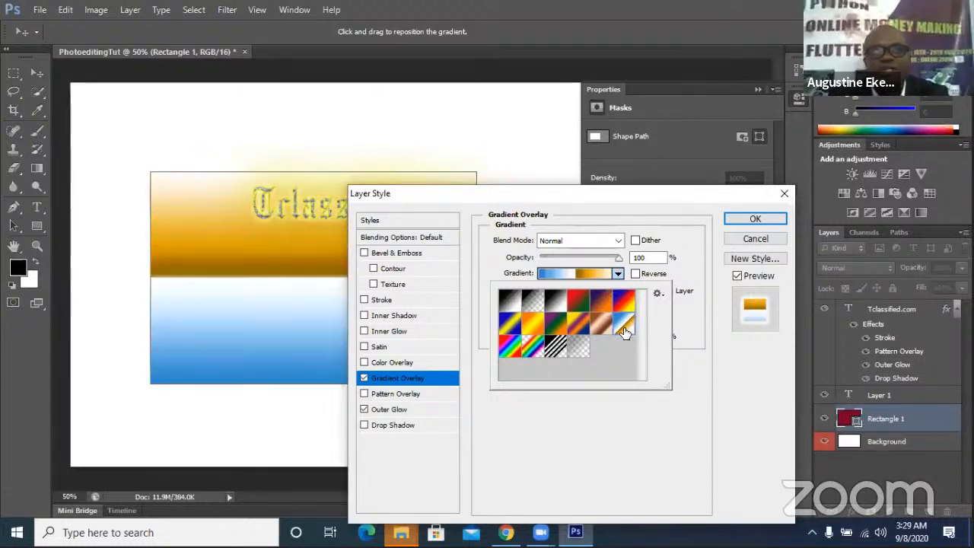
pyautogui.click(531, 346)
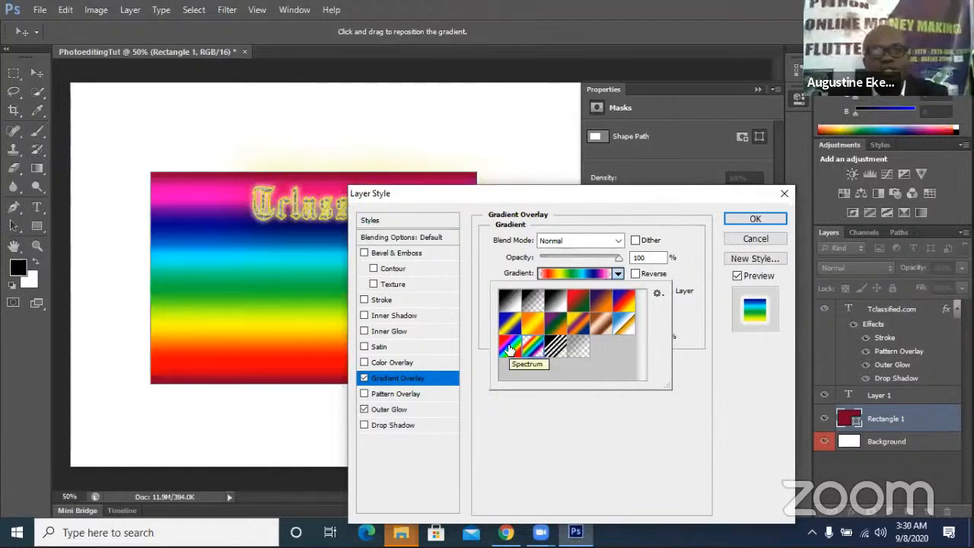
pyautogui.click(509, 347)
# Set the rectangle's gradient overlay to a black-to-white preset and apply the layer style.
pyautogui.click(508, 302)
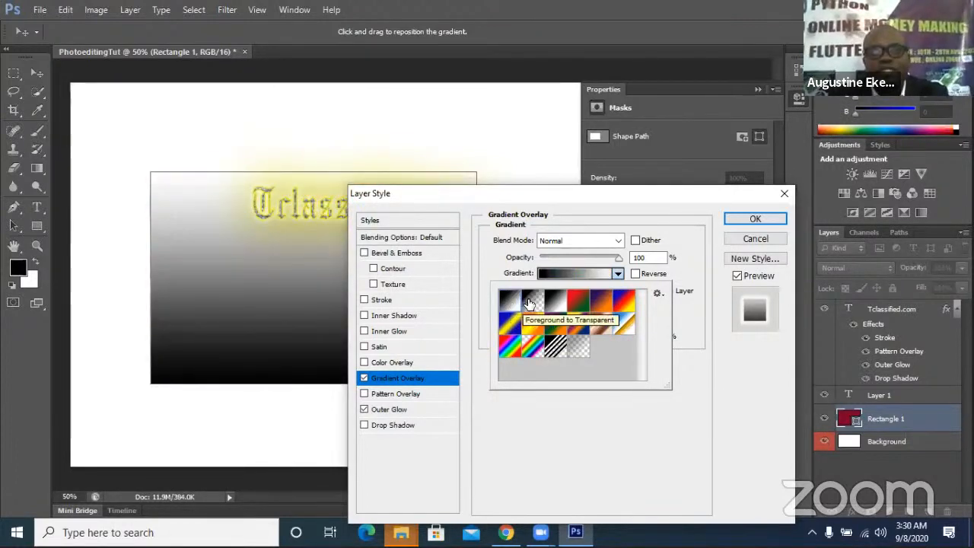
pyautogui.click(530, 303)
pyautogui.click(564, 303)
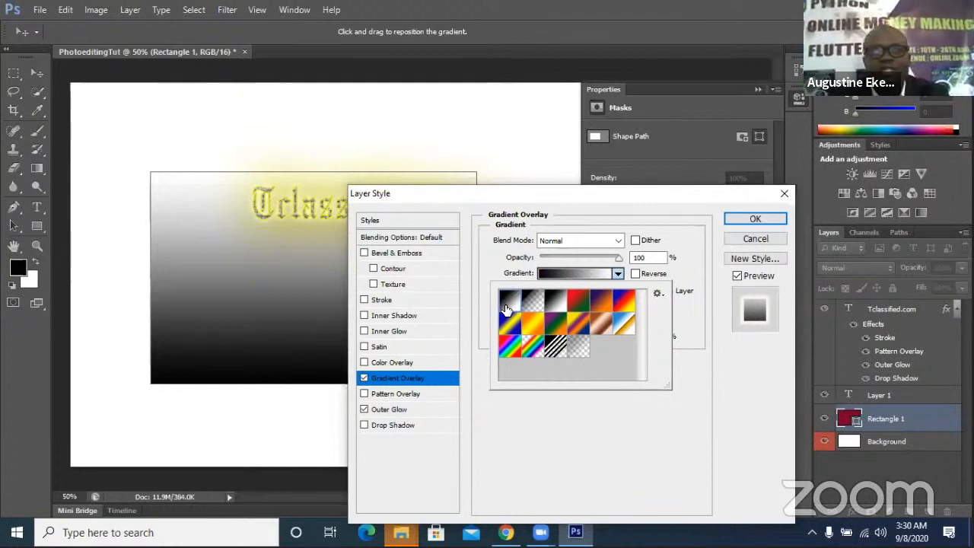
pyautogui.click(734, 217)
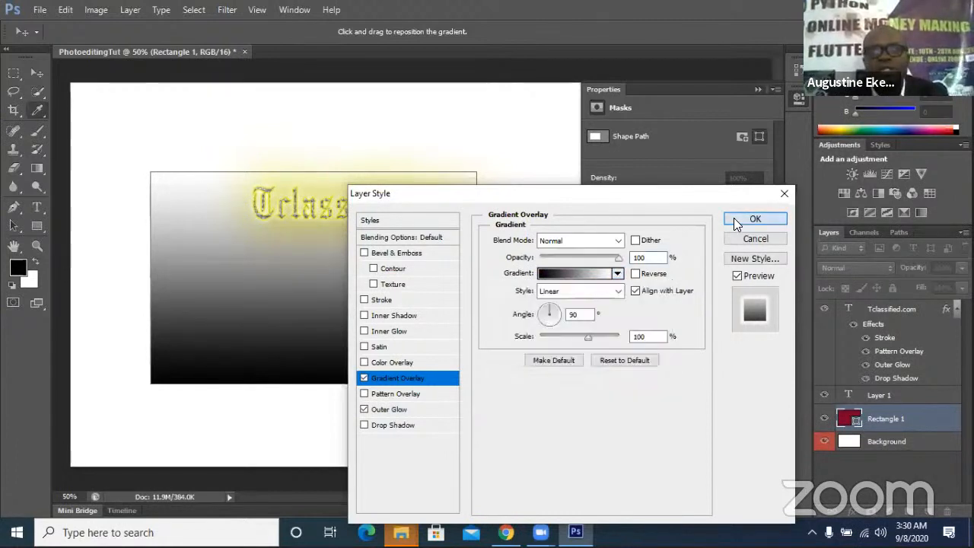
pyautogui.click(734, 218)
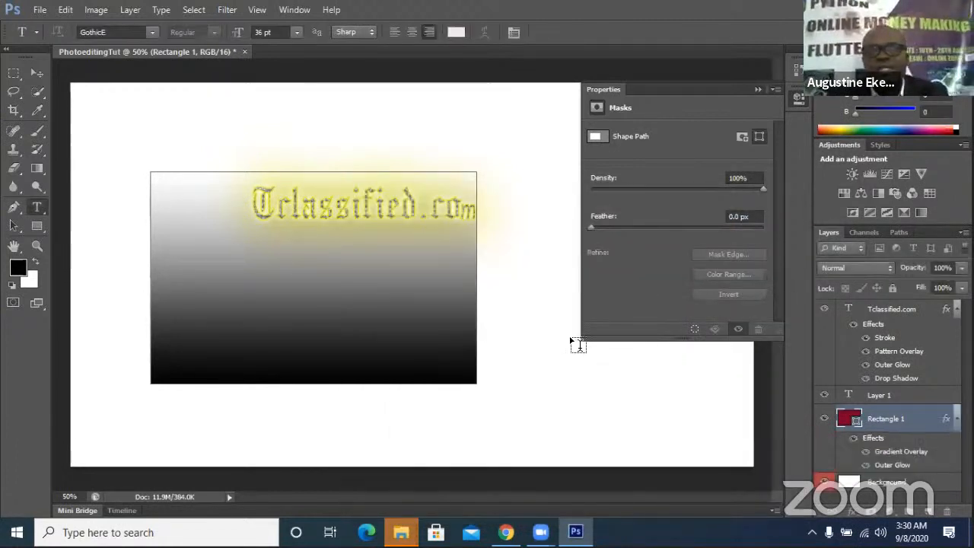
# Hide the gradient overlay of the Rectangle 1 layer and show it again.
pyautogui.click(867, 453)
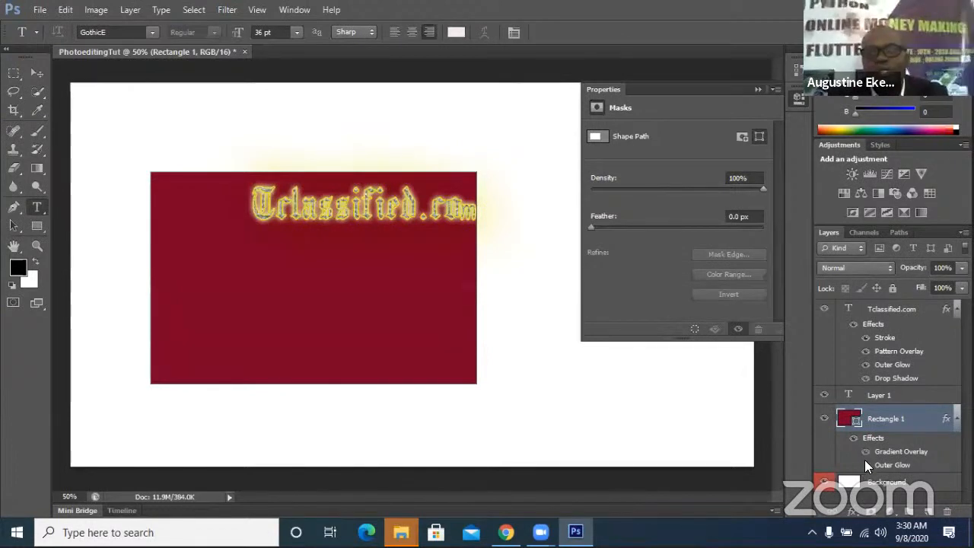
pyautogui.click(866, 456)
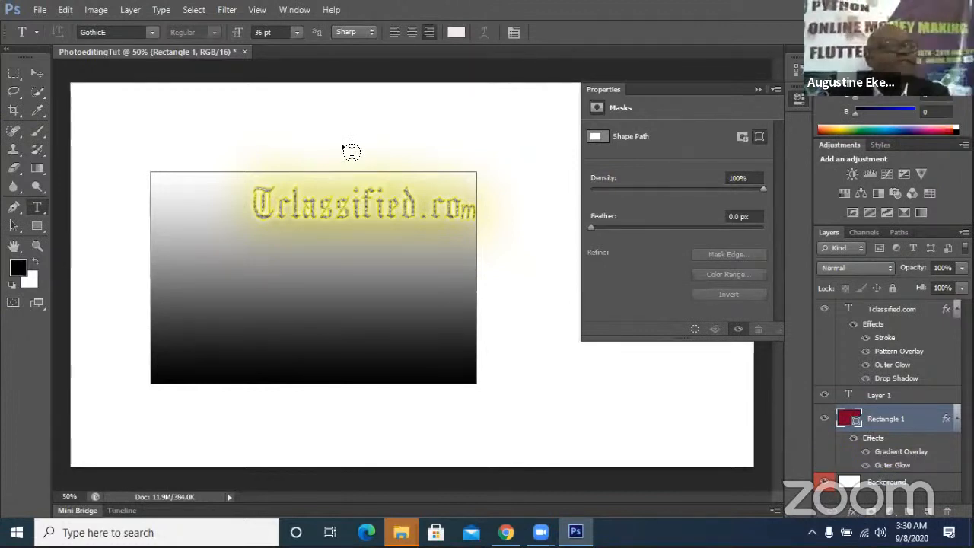
# Save a copy as background.png in PNG format in the STUDIO PIXS folder, with Smallest / Slow compression and no interlacing.
pyautogui.click(38, 10)
pyautogui.click(79, 180)
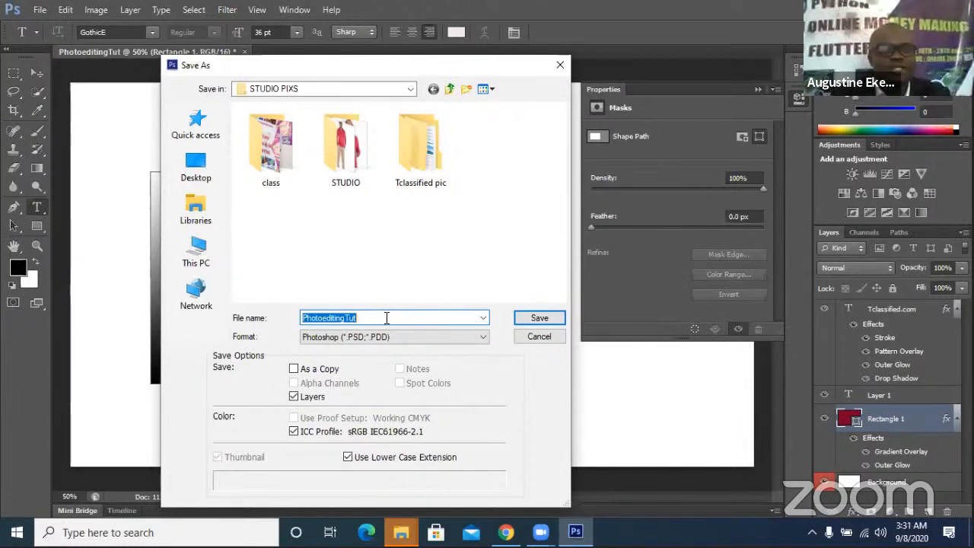
pyautogui.write('background')
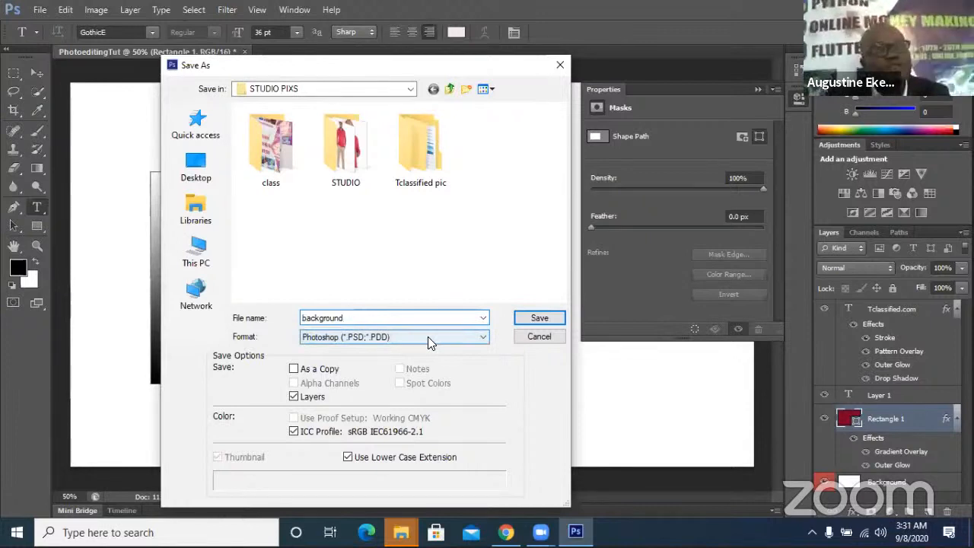
pyautogui.click(427, 343)
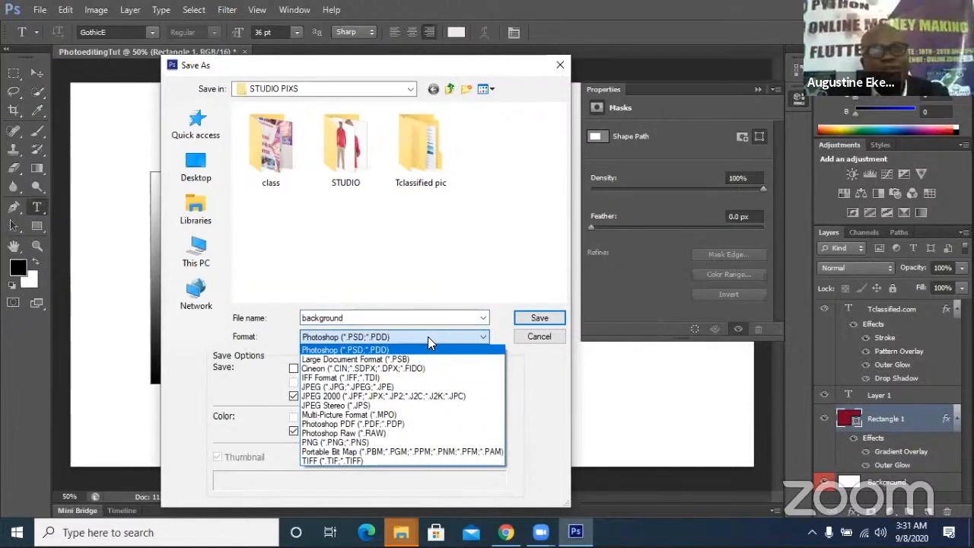
pyautogui.click(370, 442)
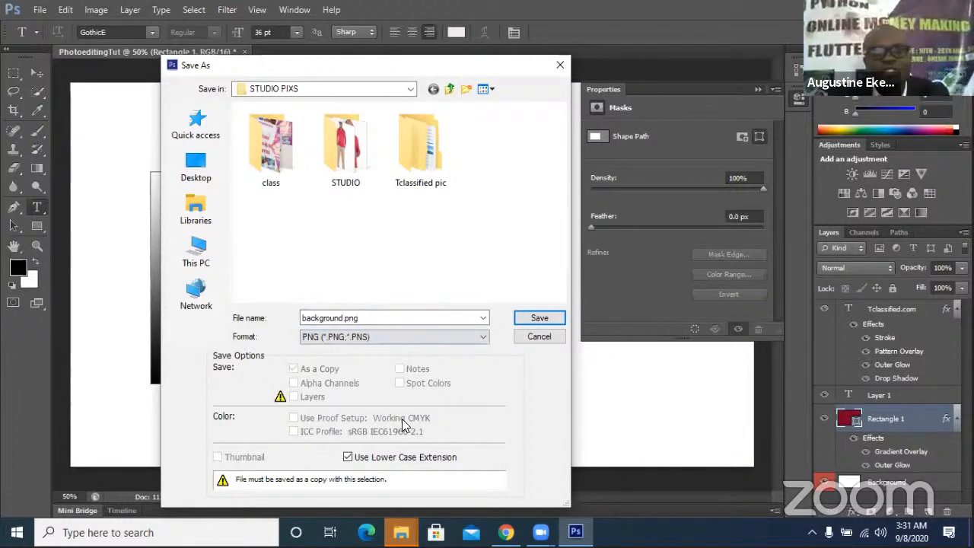
pyautogui.click(518, 323)
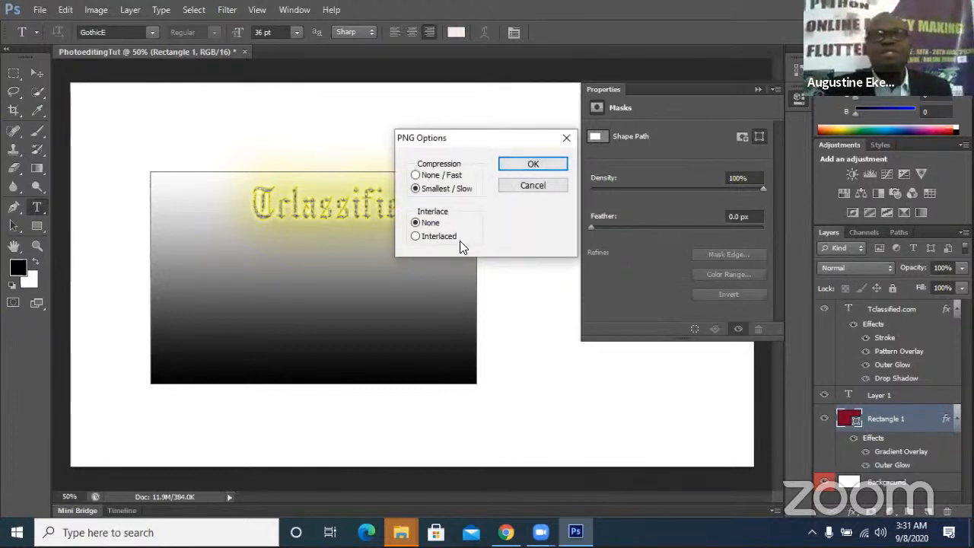
pyautogui.click(534, 164)
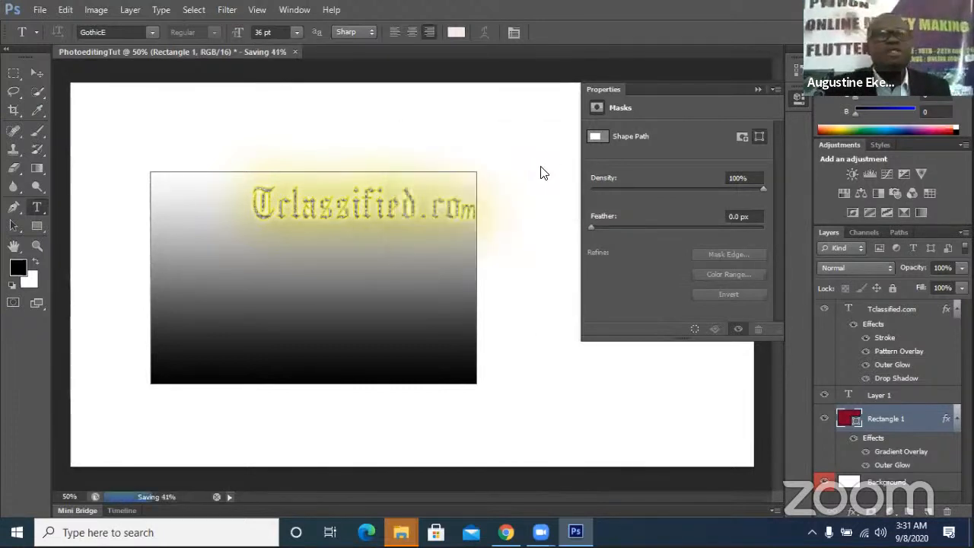